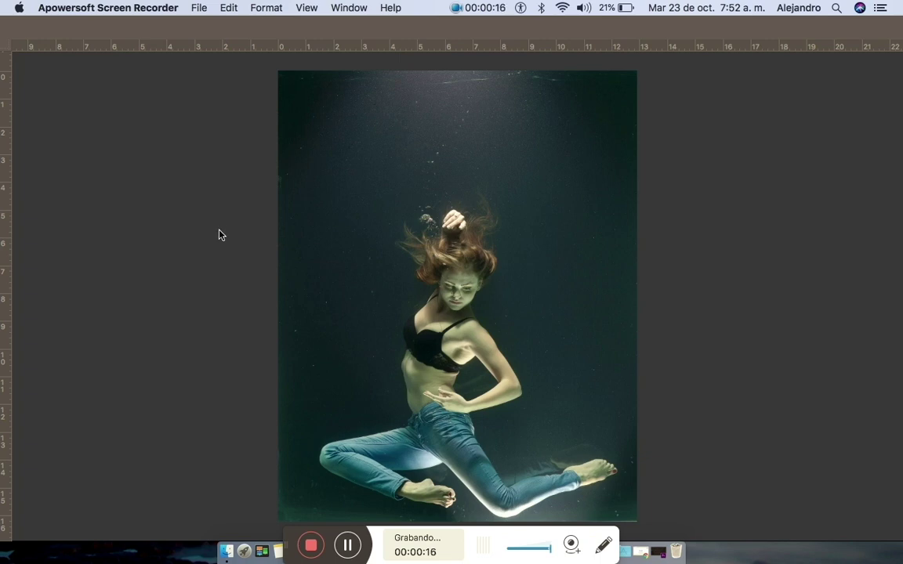
# Step: Duplicate the Fondo layer into Capa 1 in Photoshop and switch to the Brush tool
pyautogui.click(226, 239)
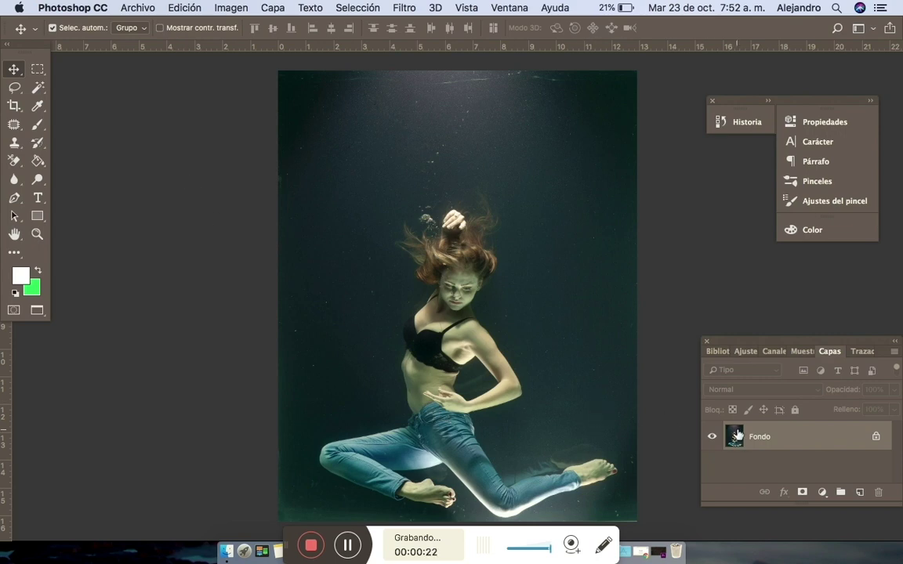
pyautogui.press('super+j')
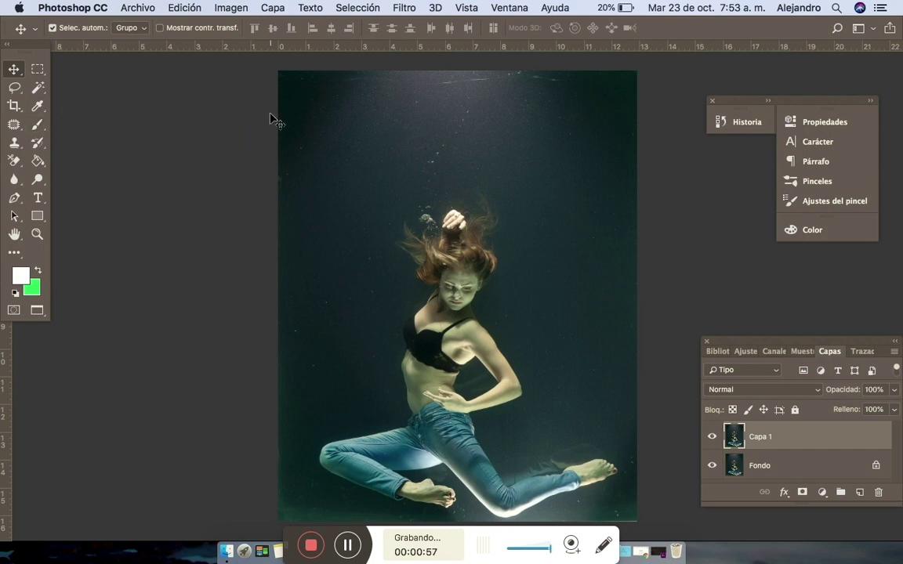
pyautogui.press('b')
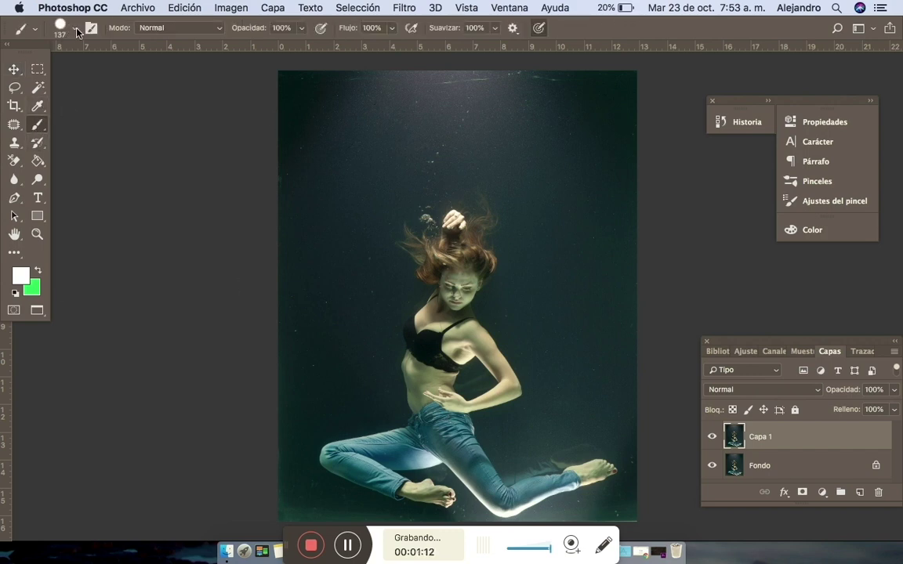
# Step: Set the hard round brush to 50 px size, 100% hardness and Normal mode
pyautogui.click(76, 30)
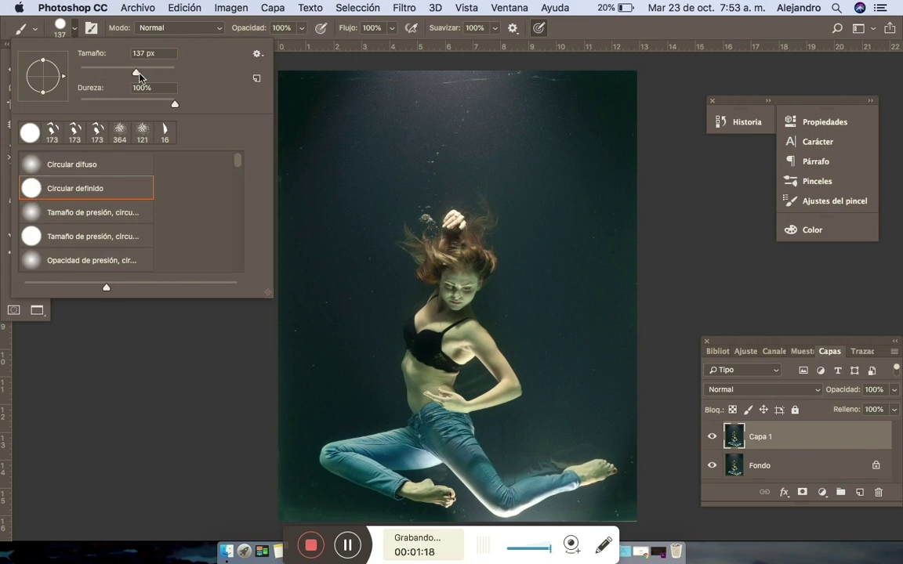
pyautogui.moveTo(139, 74); pyautogui.dragTo(113, 72)
pyautogui.moveTo(113, 72); pyautogui.dragTo(106, 72)
pyautogui.moveTo(107, 72); pyautogui.dragTo(104, 73)
pyautogui.moveTo(104, 72); pyautogui.dragTo(103, 73)
pyautogui.press('Tab')
pyautogui.click(187, 28)
pyautogui.click(187, 28)
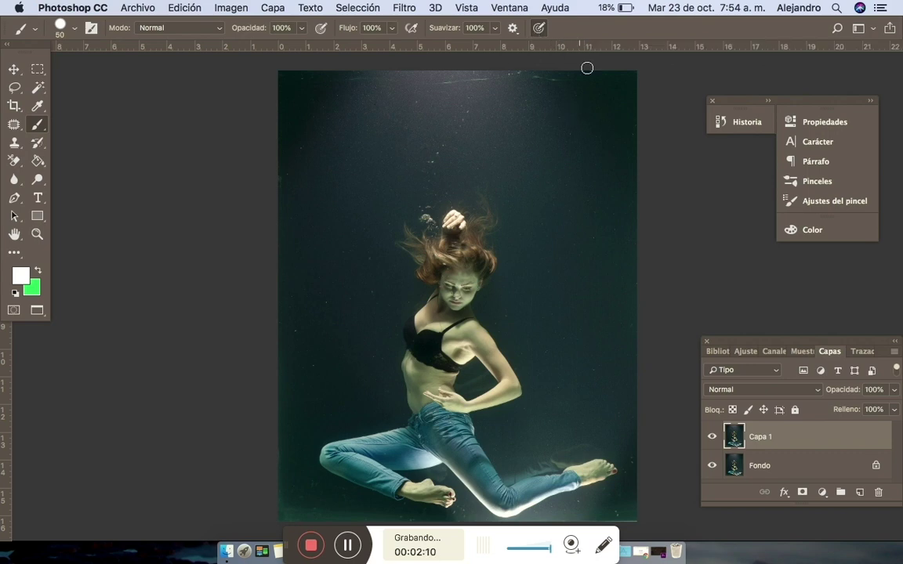
# Step: Make brush size follow pen pressure, add empty layer Capa 2, and start a Pen path below the feet
pyautogui.click(543, 28)
pyautogui.click(862, 494)
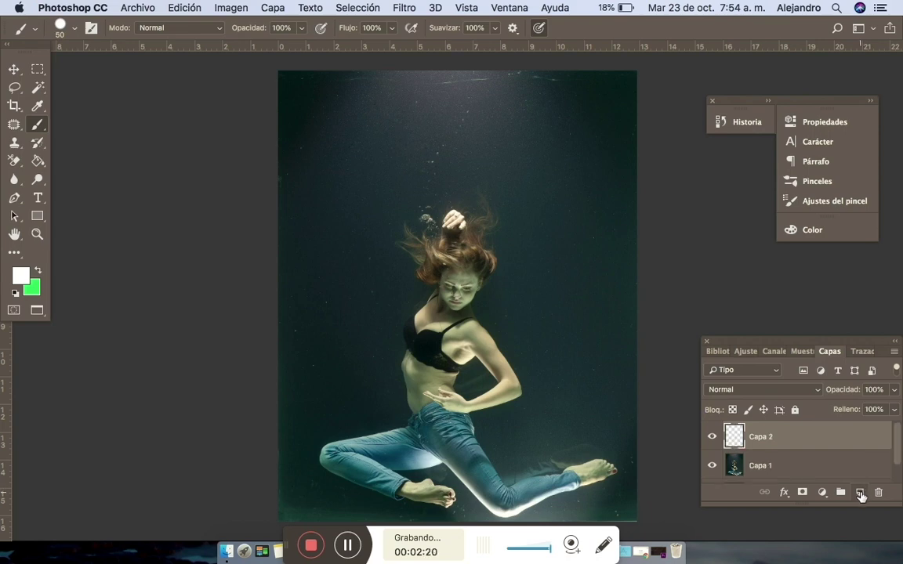
pyautogui.click(14, 199)
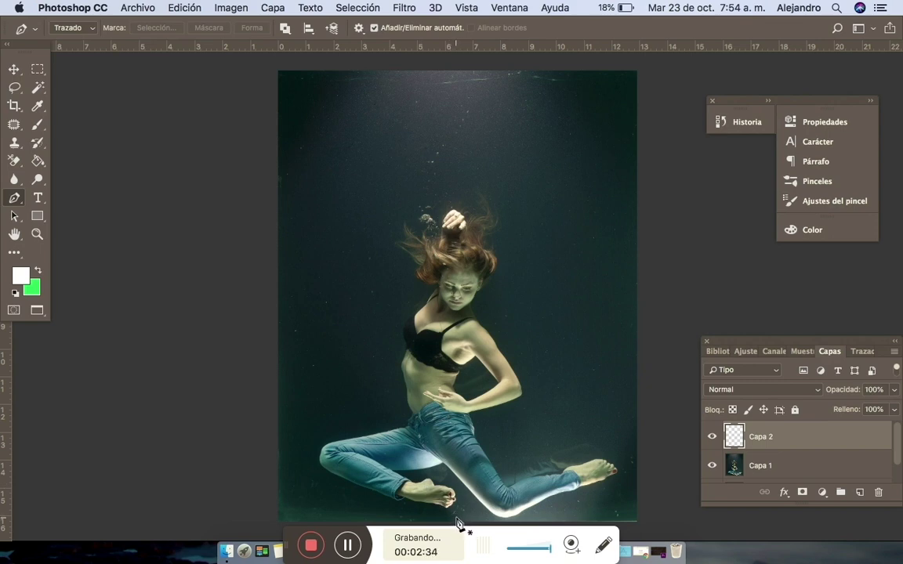
pyautogui.click(454, 517)
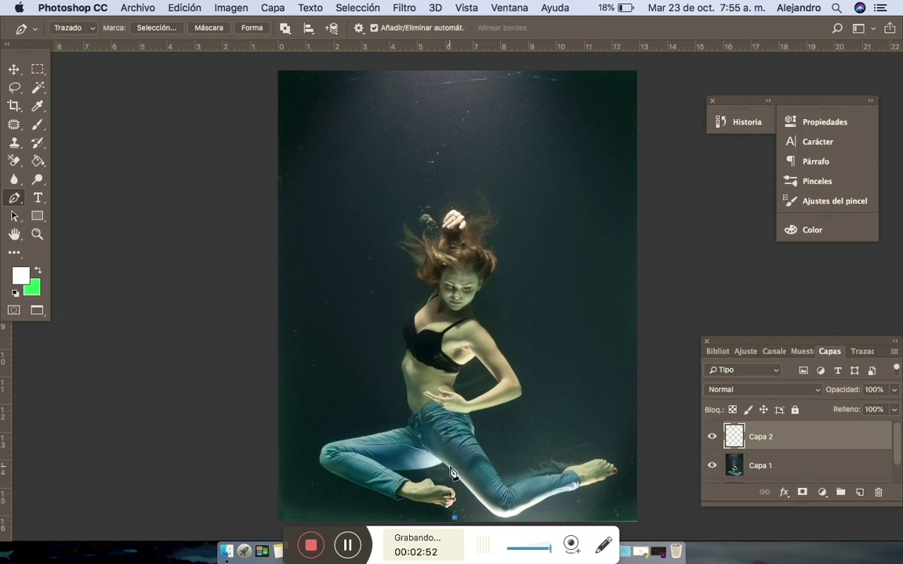
# Step: Place a vertical column of anchor points from the dancer's feet up past her raised hand
pyautogui.moveTo(449, 466); pyautogui.dragTo(448, 422)
pyautogui.click(442, 382)
pyautogui.click(445, 339)
pyautogui.click(455, 294)
pyautogui.click(459, 248)
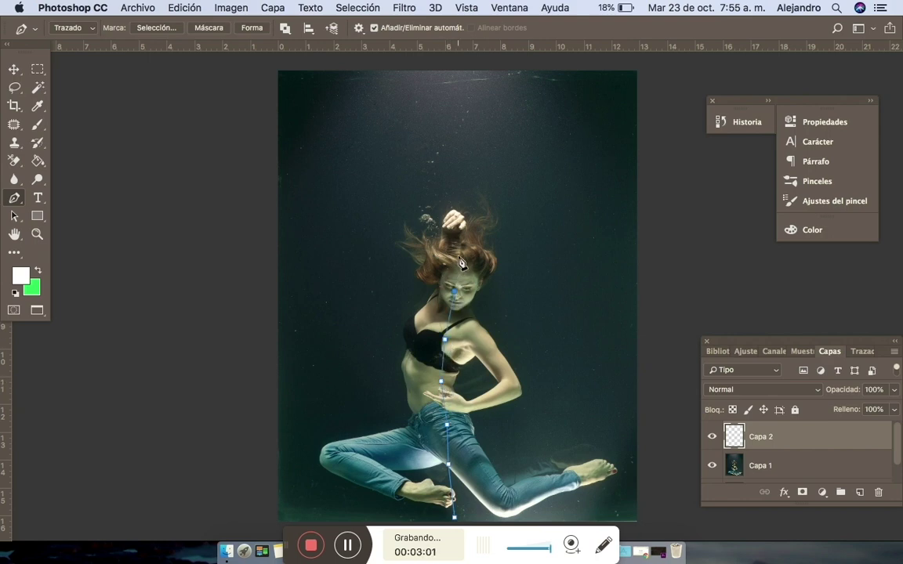
pyautogui.click(459, 198)
pyautogui.click(13, 200)
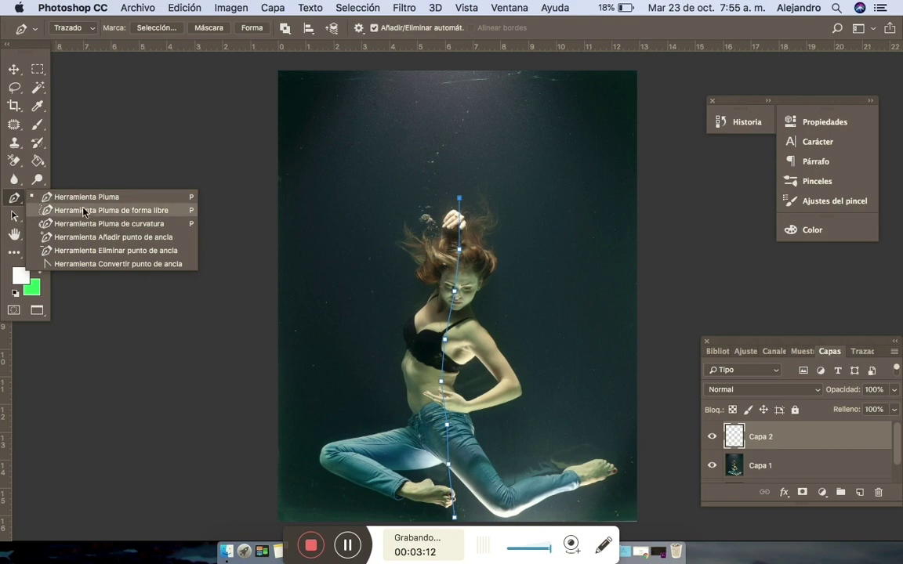
pyautogui.click(77, 265)
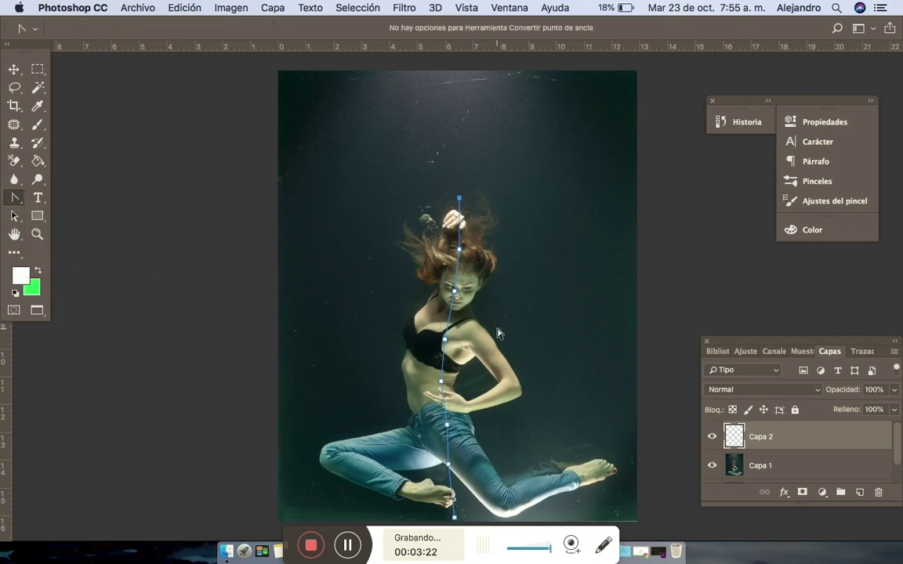
# Step: Curve the bottom and hip anchors into wide loops around the dancer's legs and hips
pyautogui.scroll(-3, 497, 334)
pyautogui.scroll(-1, 497, 334)
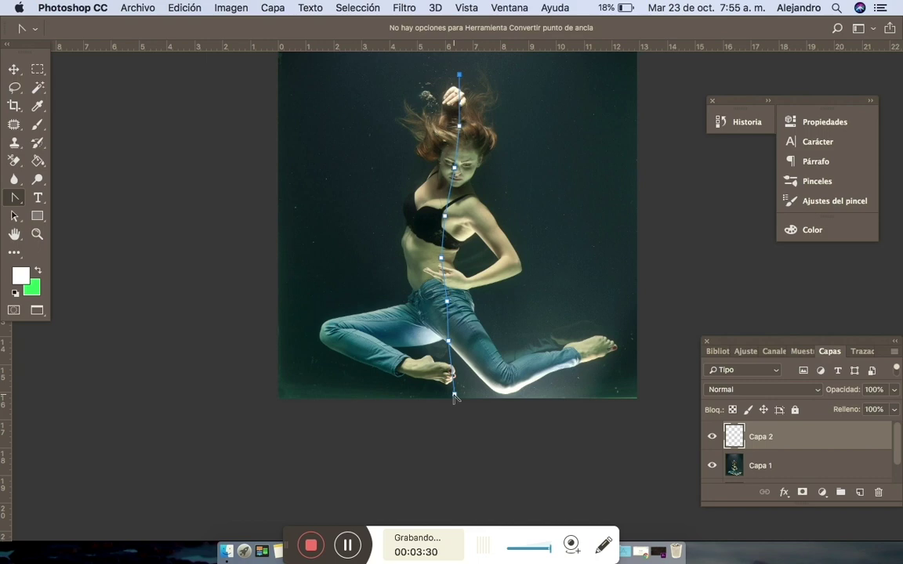
pyautogui.moveTo(454, 397)
pyautogui.mouseDown()
pyautogui.moveTo(308, 387)
pyautogui.moveTo(95, 392)
pyautogui.moveTo(96, 401)
pyautogui.mouseUp()
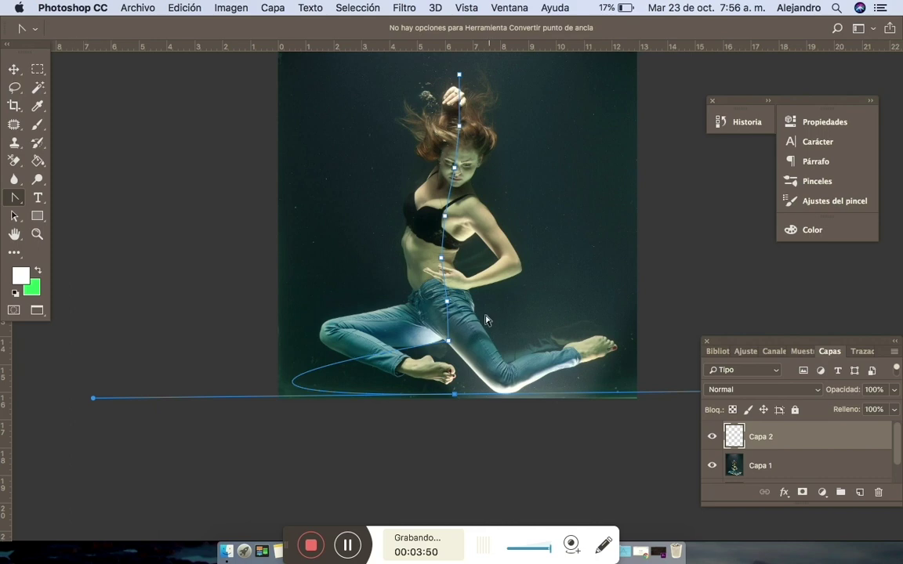
pyautogui.moveTo(460, 342)
pyautogui.mouseDown()
pyautogui.moveTo(784, 329)
pyautogui.moveTo(776, 330)
pyautogui.mouseUp()
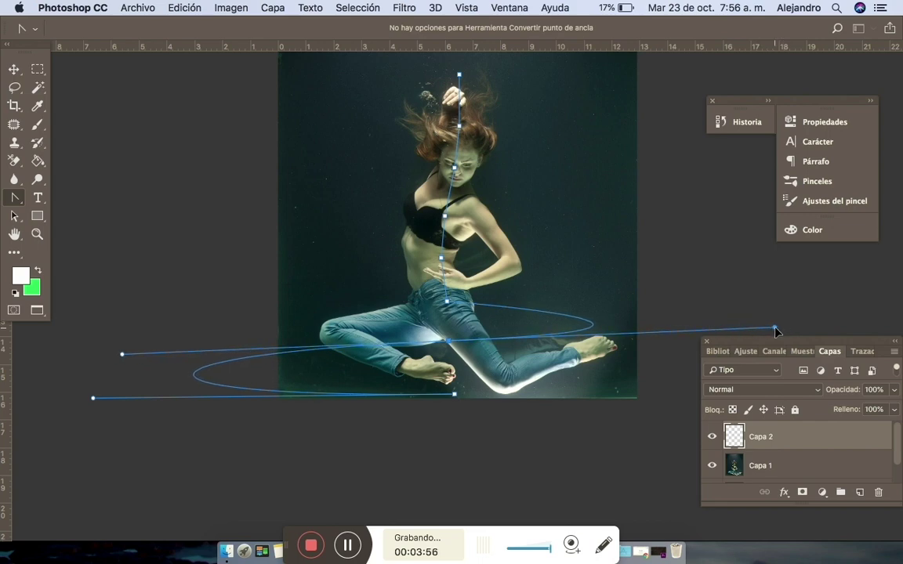
pyautogui.moveTo(92, 398); pyautogui.dragTo(389, 414)
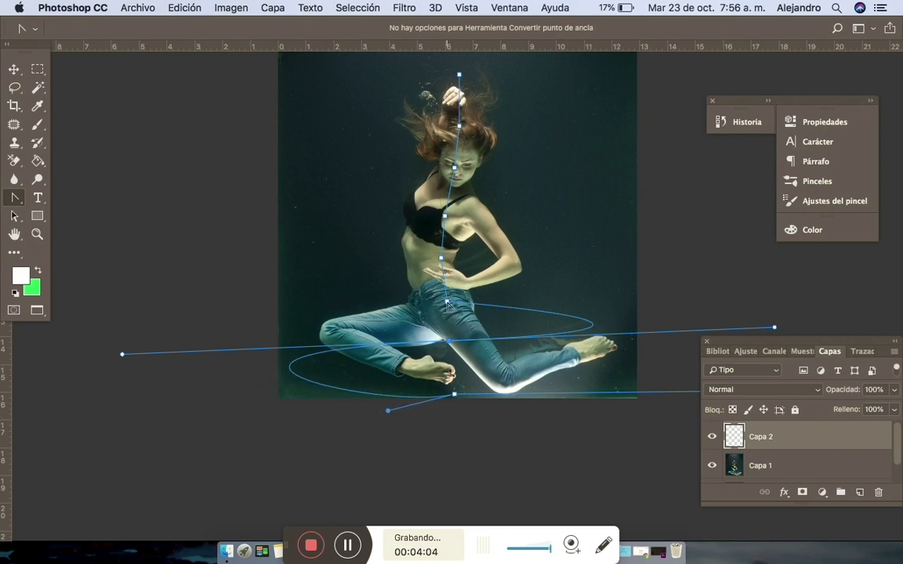
pyautogui.moveTo(447, 302); pyautogui.dragTo(160, 284)
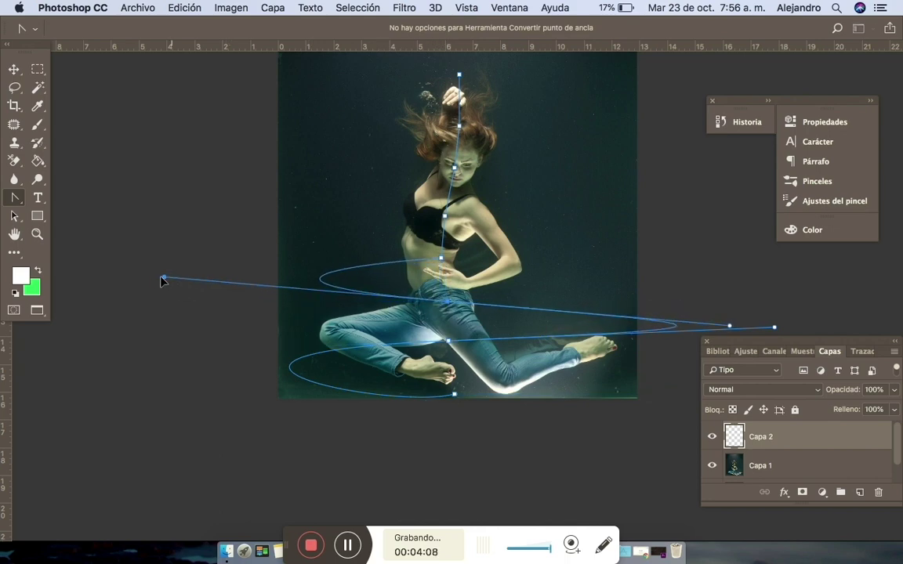
pyautogui.moveTo(160, 284); pyautogui.dragTo(164, 283)
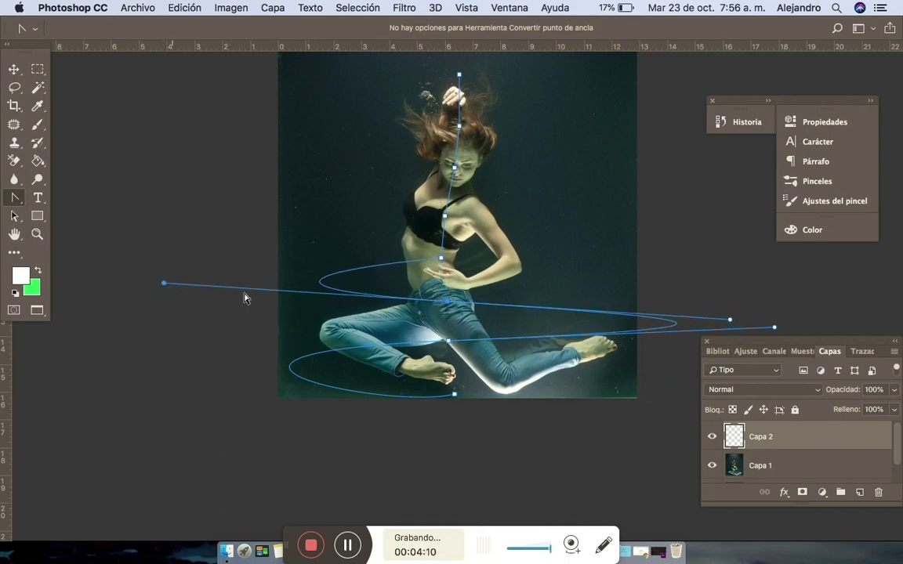
# Step: Curve the waist, chest, face and top anchors into loops spiralling up past her head
pyautogui.moveTo(729, 321); pyautogui.dragTo(562, 286)
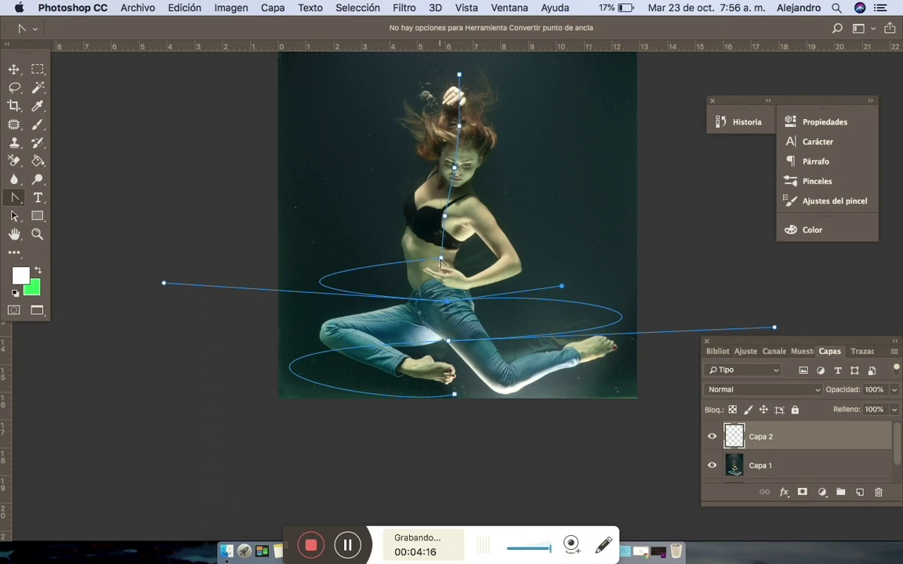
pyautogui.moveTo(441, 260); pyautogui.dragTo(678, 257)
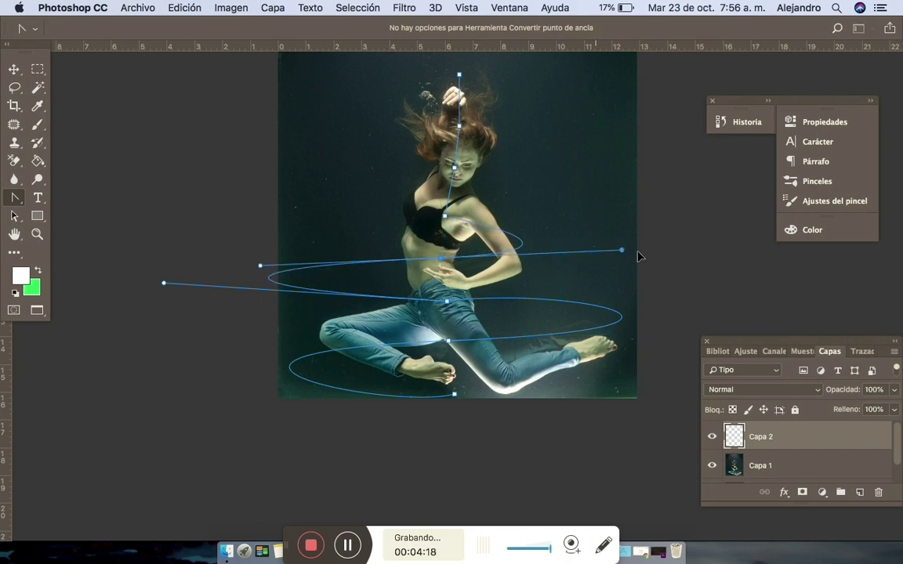
pyautogui.moveTo(164, 283); pyautogui.dragTo(363, 313)
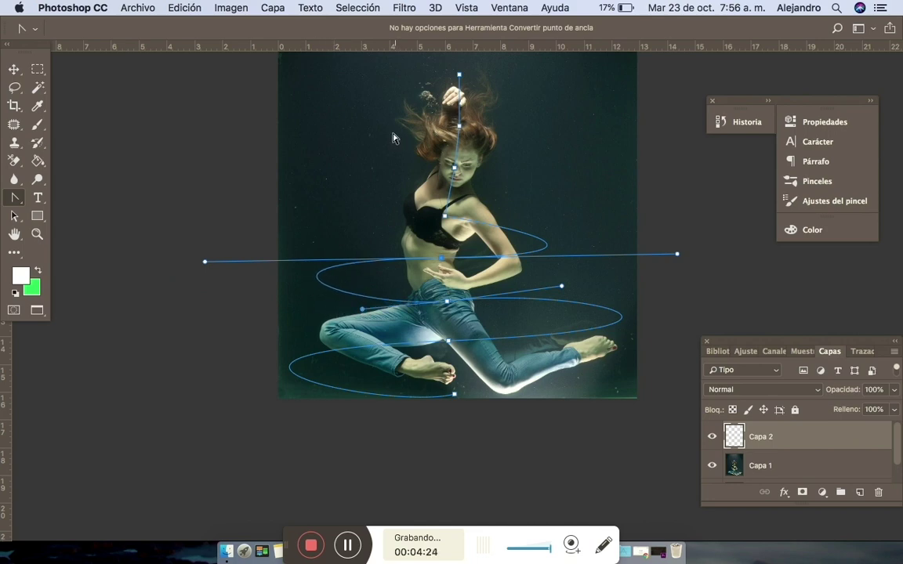
pyautogui.moveTo(445, 219); pyautogui.dragTo(293, 201)
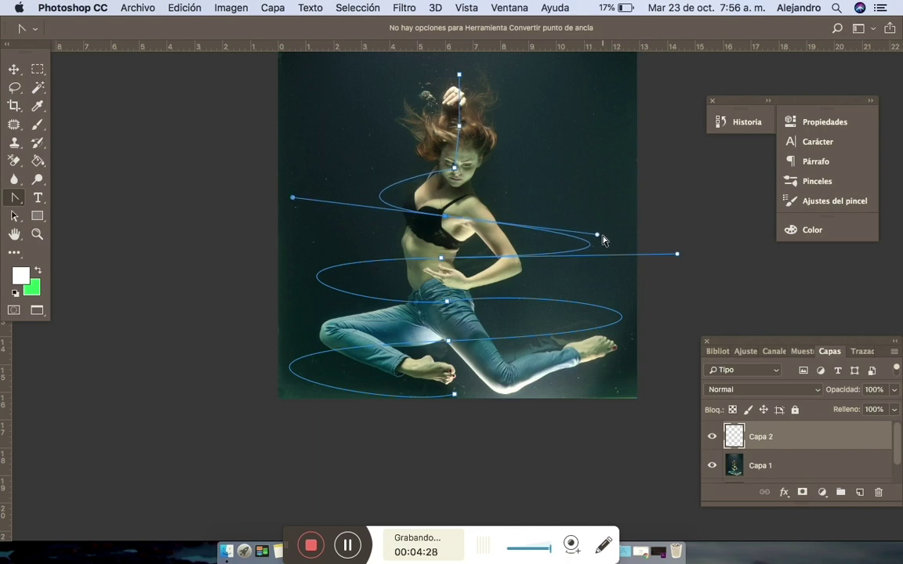
pyautogui.moveTo(597, 234); pyautogui.dragTo(542, 220)
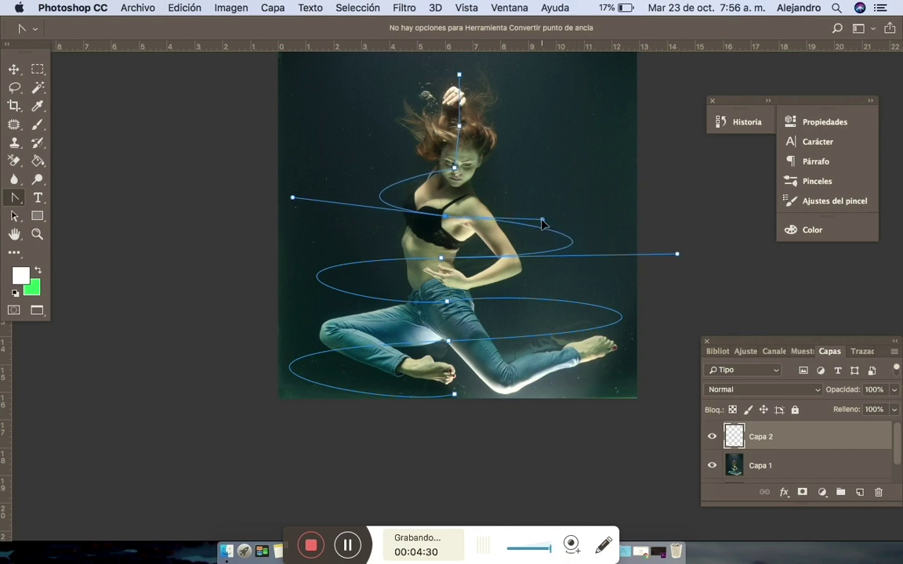
pyautogui.moveTo(455, 169); pyautogui.dragTo(590, 165)
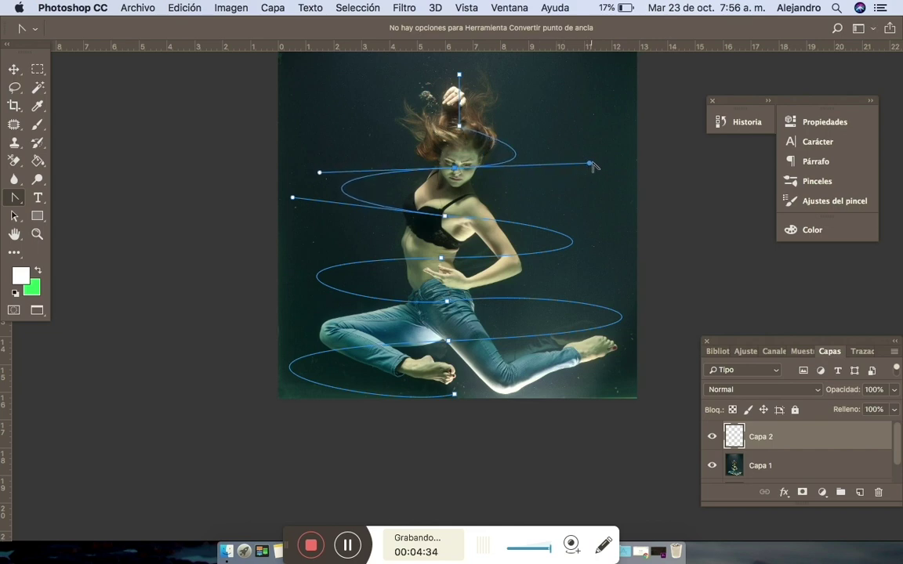
pyautogui.moveTo(459, 126)
pyautogui.mouseDown()
pyautogui.moveTo(335, 107)
pyautogui.moveTo(348, 104)
pyautogui.mouseUp()
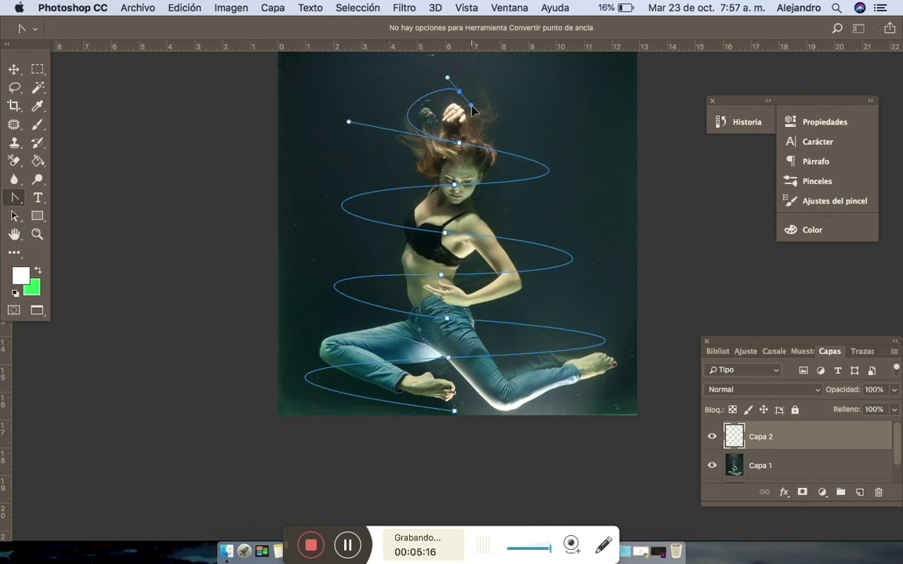
pyautogui.moveTo(480, 94); pyautogui.dragTo(487, 93)
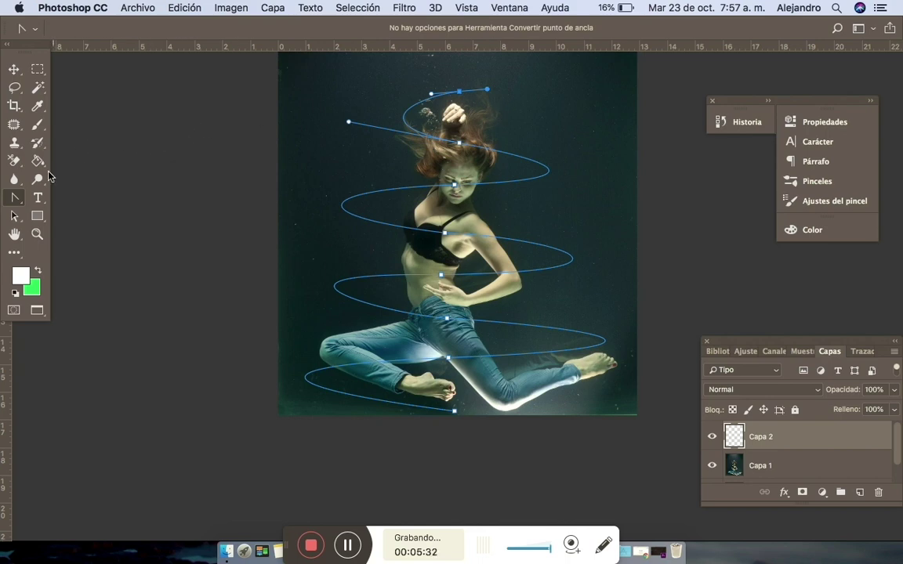
pyautogui.click(15, 202)
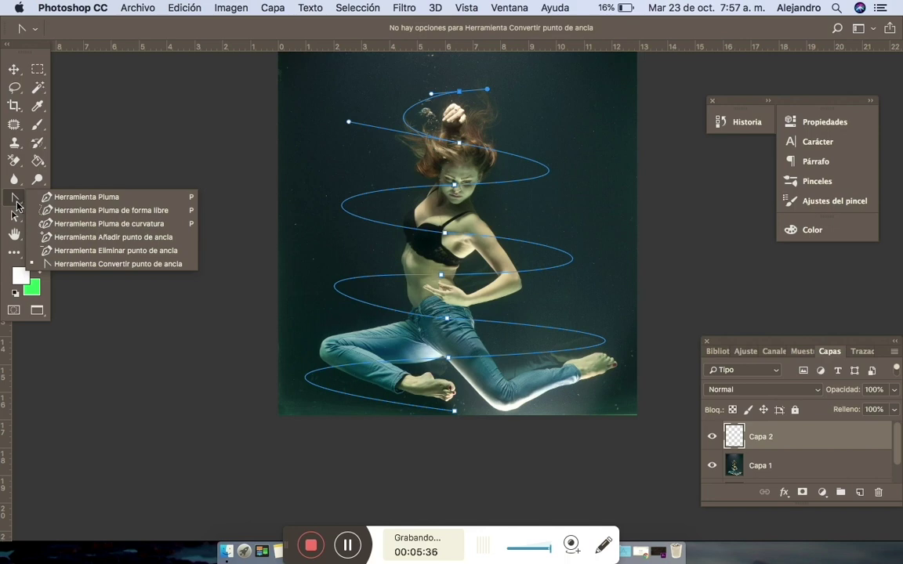
# Step: Return to the standard Pen tool and bring up the spiral path's context menu
pyautogui.click(80, 197)
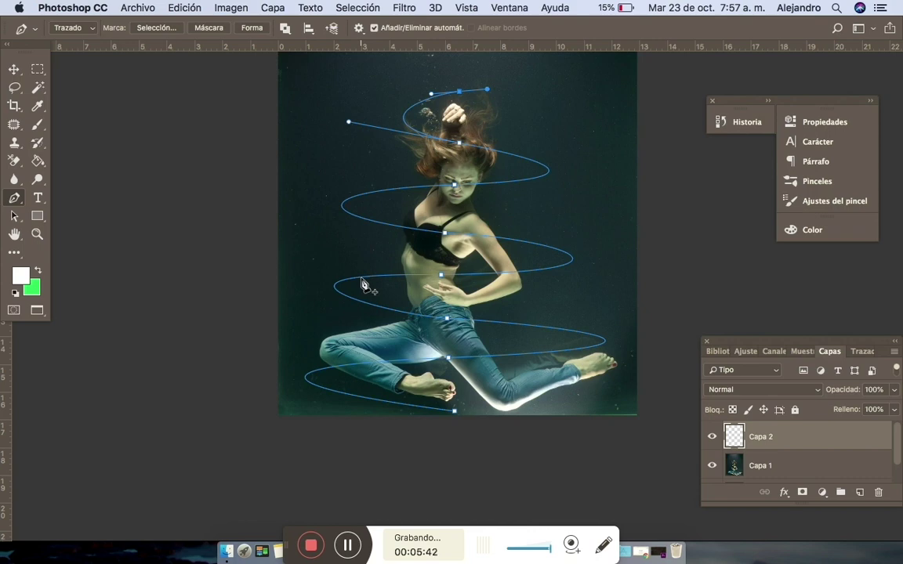
pyautogui.rightClick(363, 284)
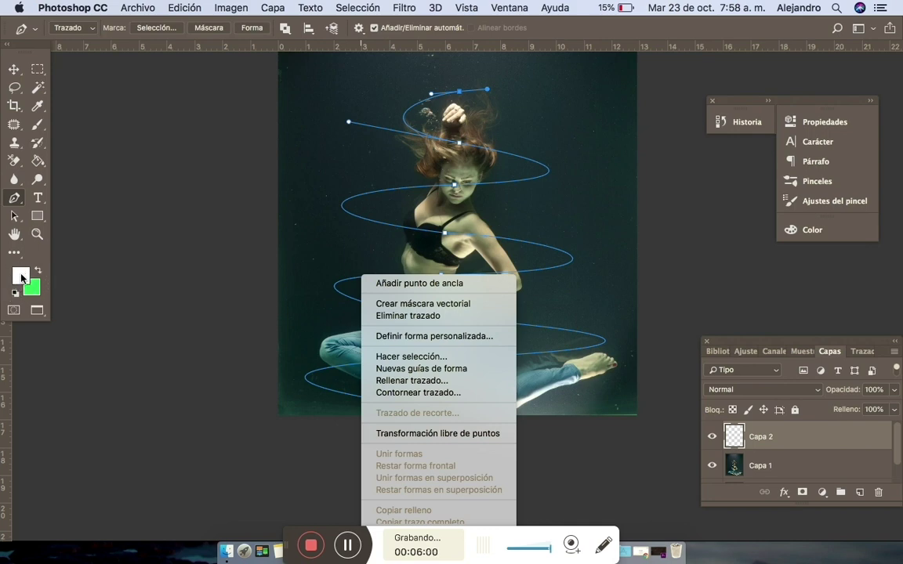
# Step: Stroke the spiral path on Capa 2 with the white brush using Simulate Pressure
pyautogui.click(397, 393)
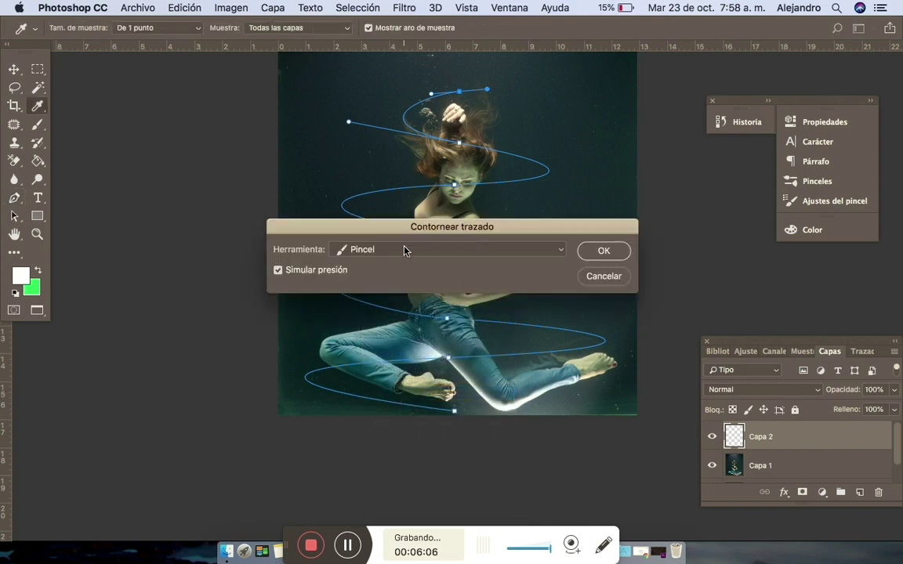
pyautogui.click(472, 255)
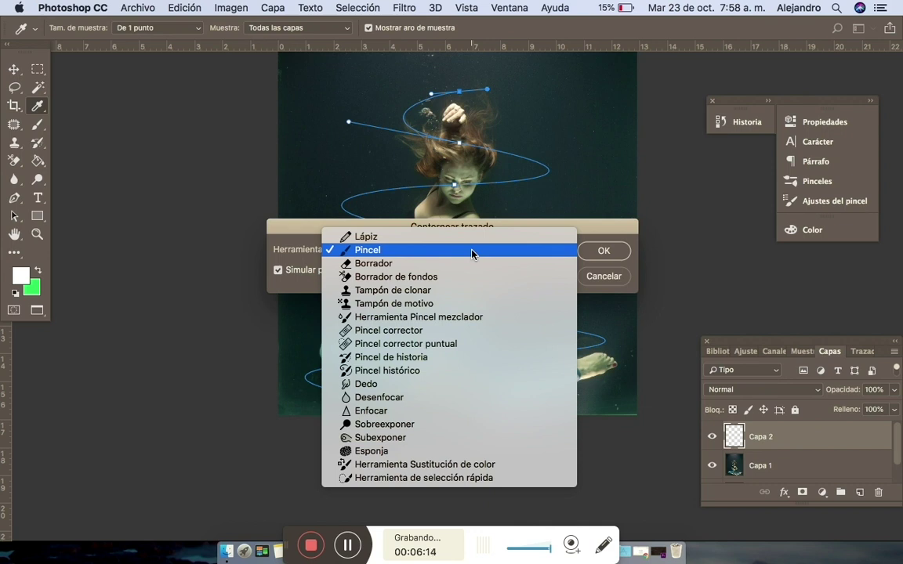
pyautogui.click(467, 250)
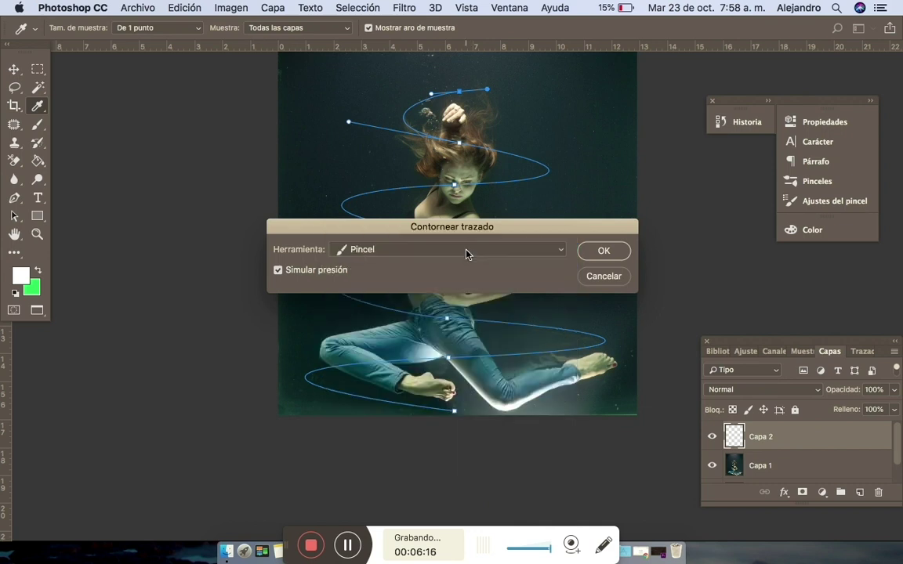
pyautogui.click(278, 271)
pyautogui.click(602, 252)
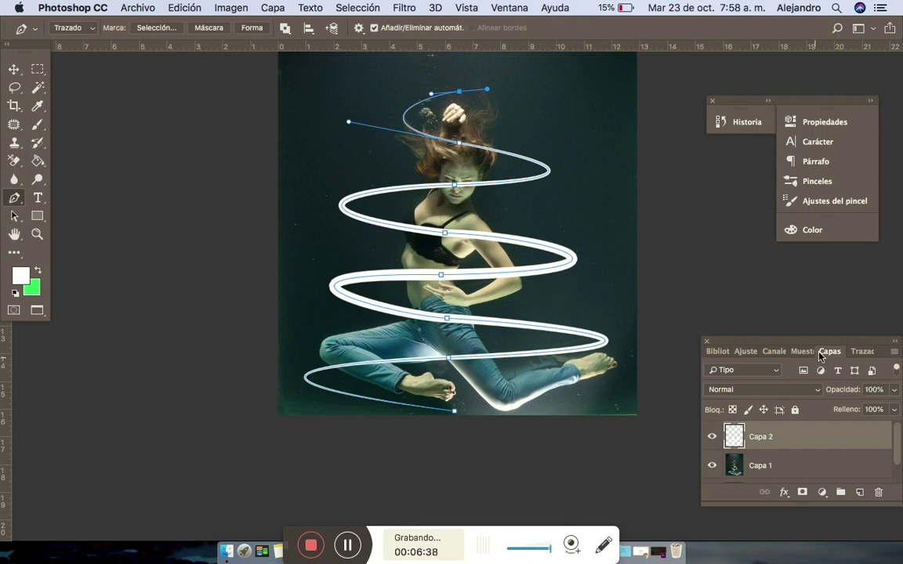
# Step: Delete the 'Trazado de trabajo' work path in the Paths panel and return to Layers
pyautogui.click(863, 351)
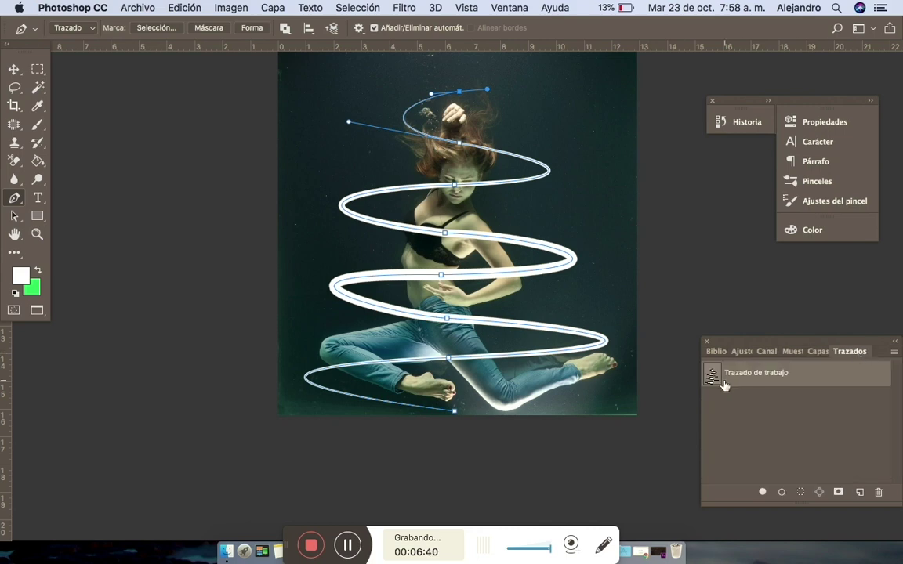
pyautogui.moveTo(714, 374); pyautogui.dragTo(879, 493)
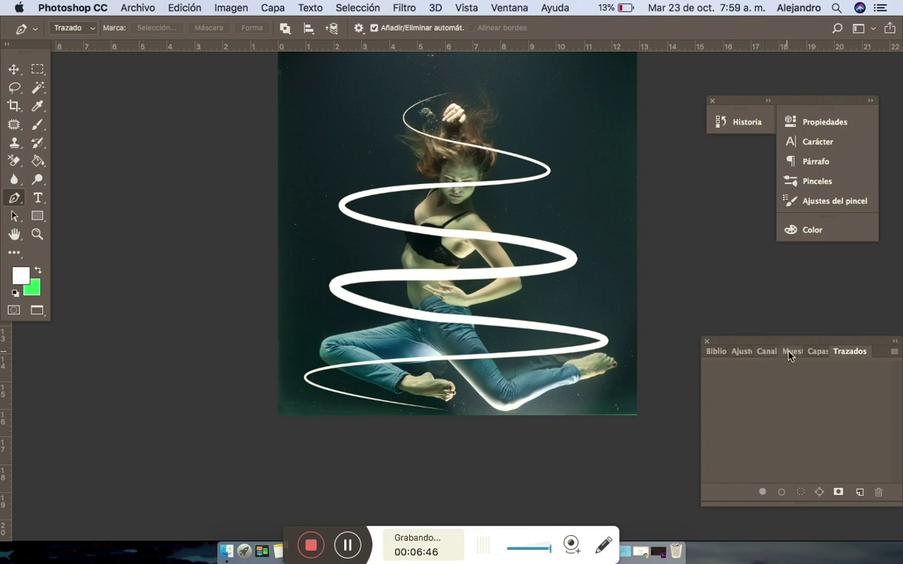
pyautogui.click(815, 351)
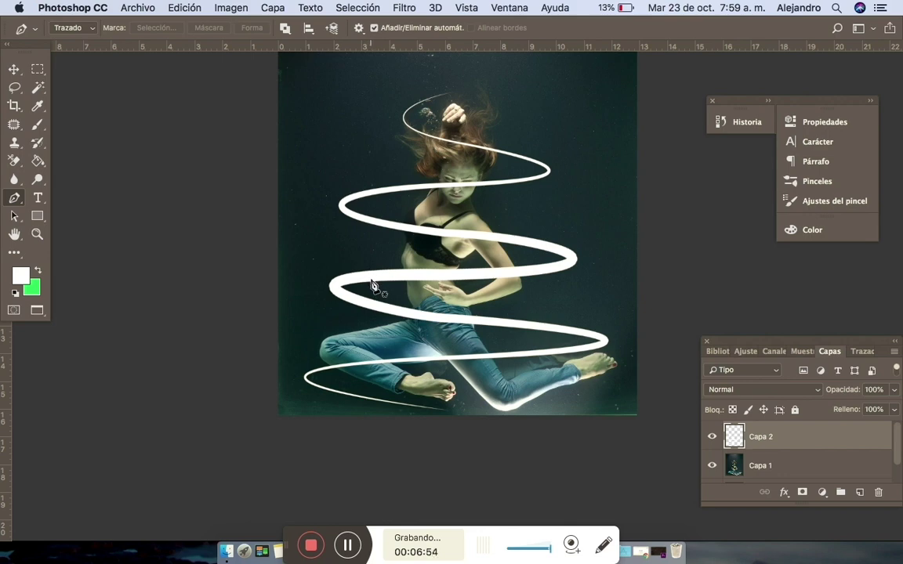
pyautogui.click(784, 493)
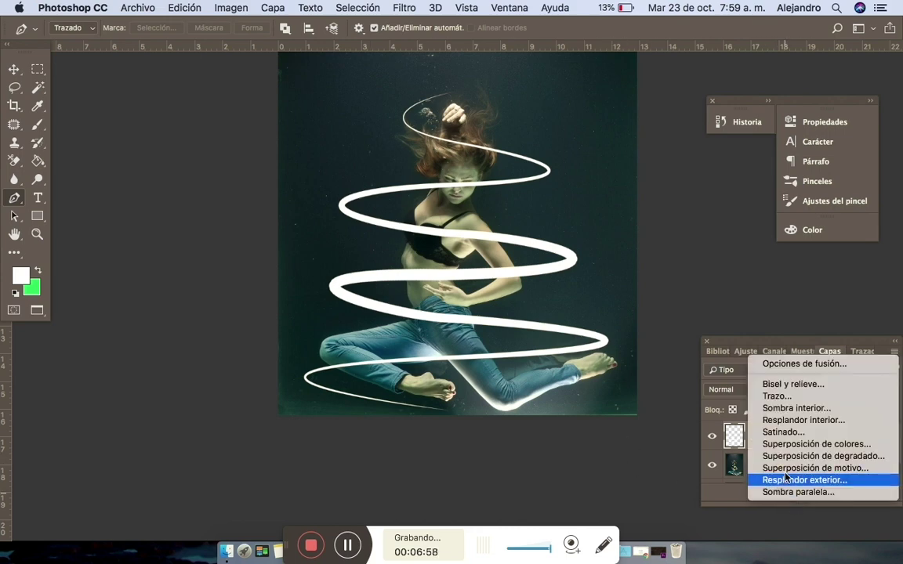
# Step: Add an Outer Glow effect to Capa 2 through Blending Options, keeping Normal blend mode
pyautogui.click(721, 505)
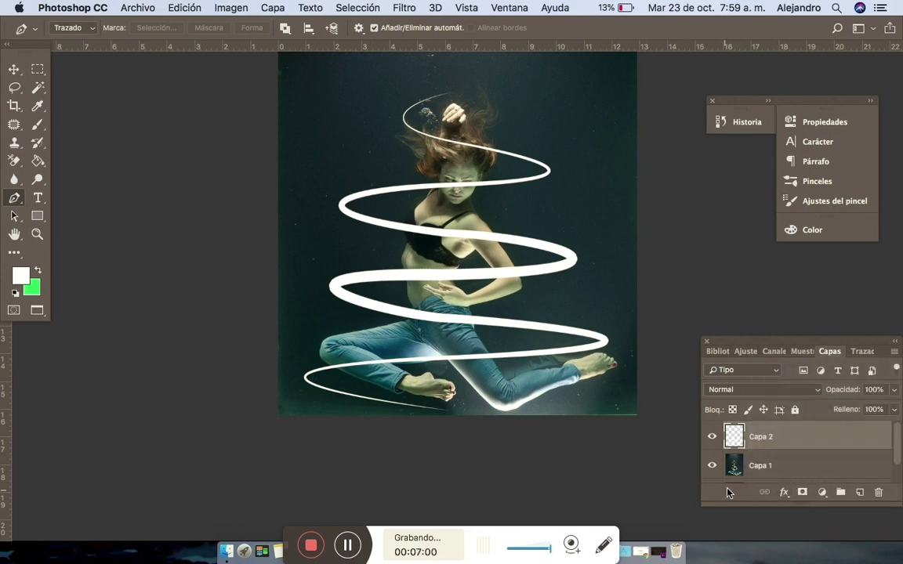
pyautogui.click(786, 494)
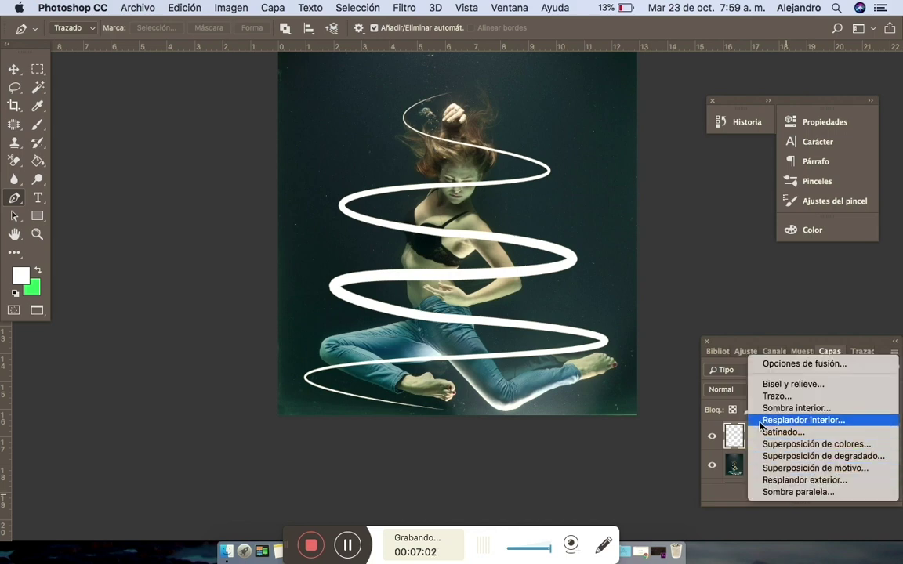
pyautogui.click(758, 367)
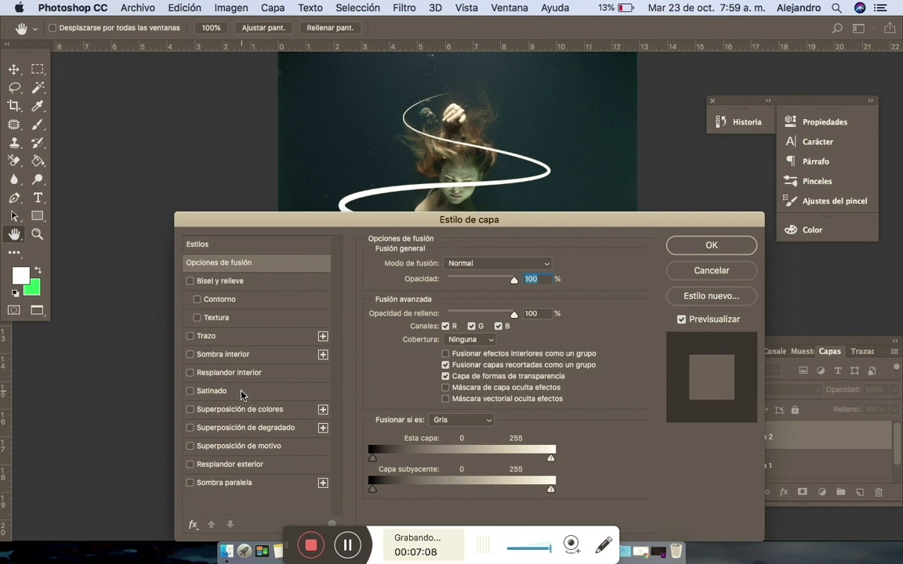
pyautogui.click(222, 467)
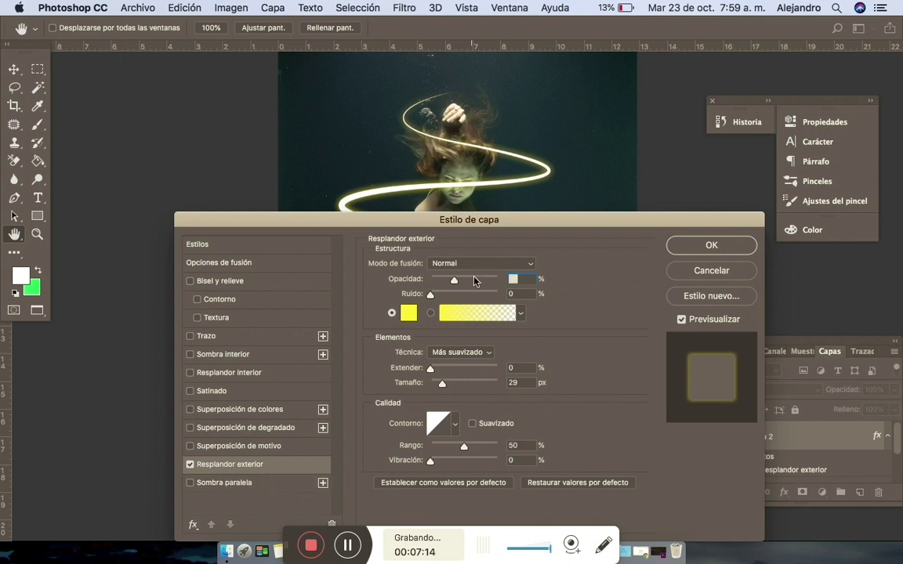
pyautogui.click(474, 264)
pyautogui.click(473, 265)
pyautogui.moveTo(447, 243); pyautogui.dragTo(316, 102)
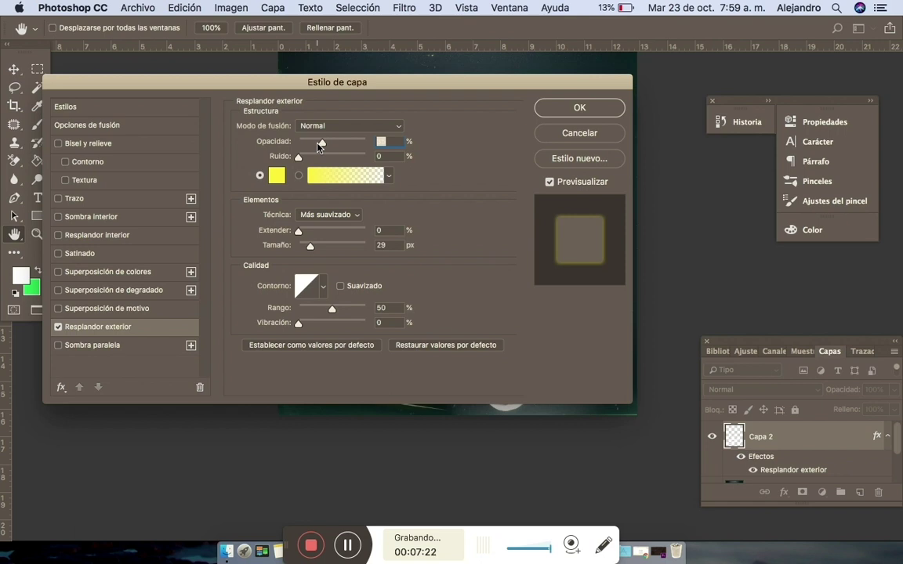
# Step: Set the yellow outer glow to 35% opacity and 21 px size, then accept
pyautogui.click(388, 141)
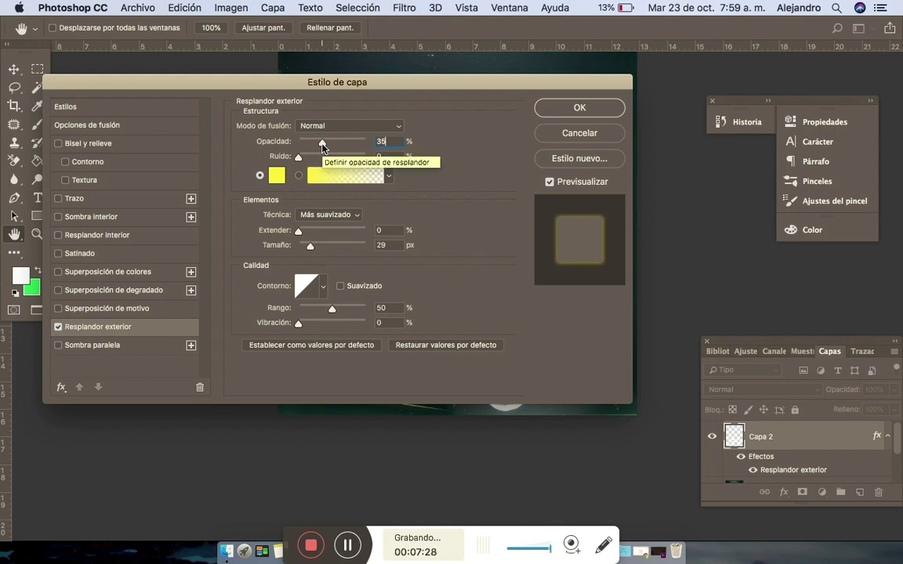
pyautogui.moveTo(301, 93)
pyautogui.mouseDown()
pyautogui.moveTo(393, 394)
pyautogui.moveTo(388, 415)
pyautogui.moveTo(365, 59)
pyautogui.mouseUp()
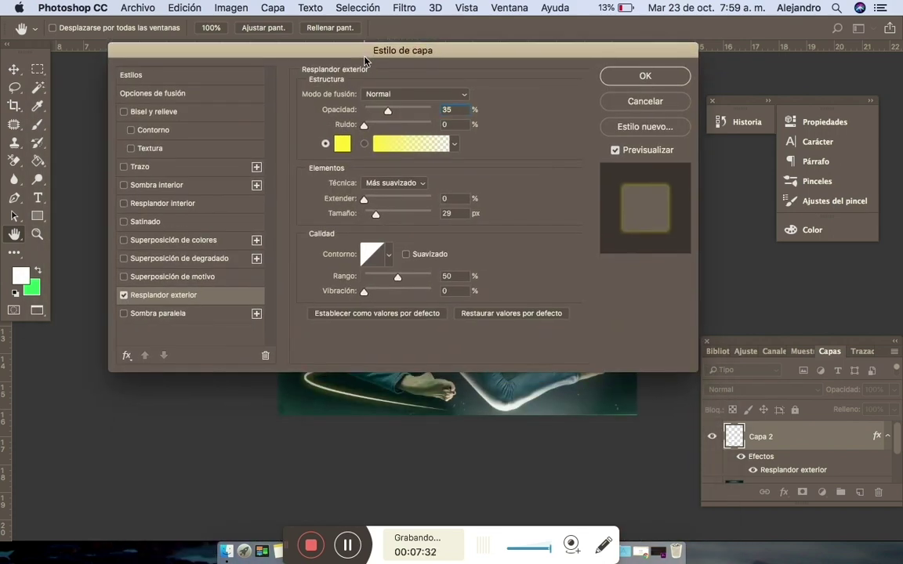
pyautogui.moveTo(389, 111); pyautogui.dragTo(431, 110)
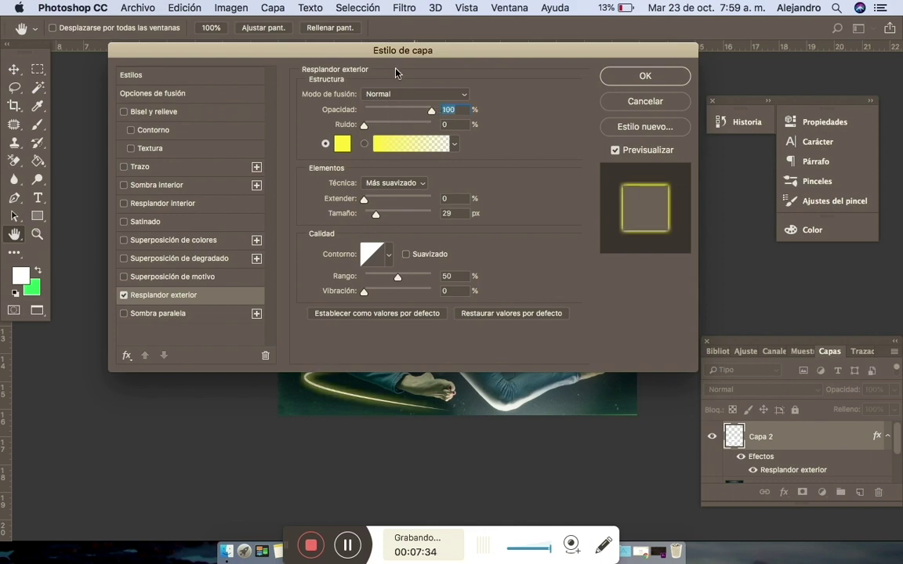
pyautogui.moveTo(362, 54)
pyautogui.mouseDown()
pyautogui.moveTo(461, 420)
pyautogui.moveTo(522, 540)
pyautogui.moveTo(725, 226)
pyautogui.moveTo(767, 230)
pyautogui.moveTo(636, 68)
pyautogui.mouseUp()
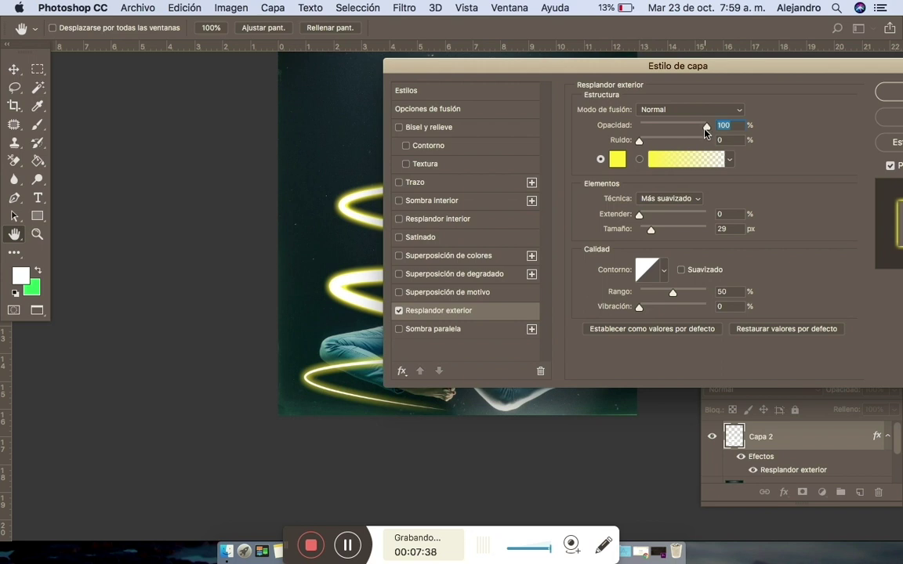
pyautogui.moveTo(704, 130); pyautogui.dragTo(665, 139)
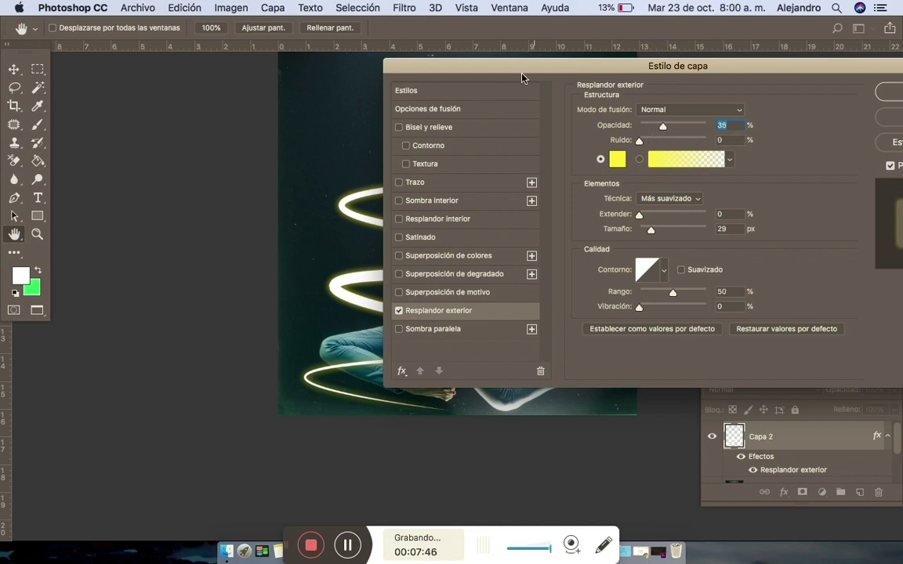
pyautogui.moveTo(472, 68); pyautogui.dragTo(393, 495)
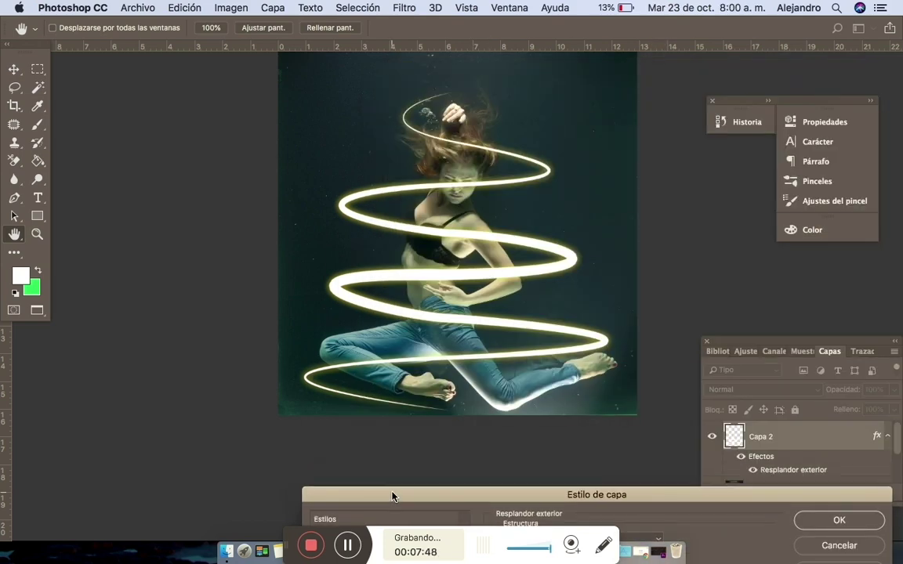
pyautogui.moveTo(395, 492)
pyautogui.mouseDown()
pyautogui.moveTo(331, 352)
pyautogui.moveTo(349, 368)
pyautogui.moveTo(264, 37)
pyautogui.moveTo(243, 125)
pyautogui.mouseUp()
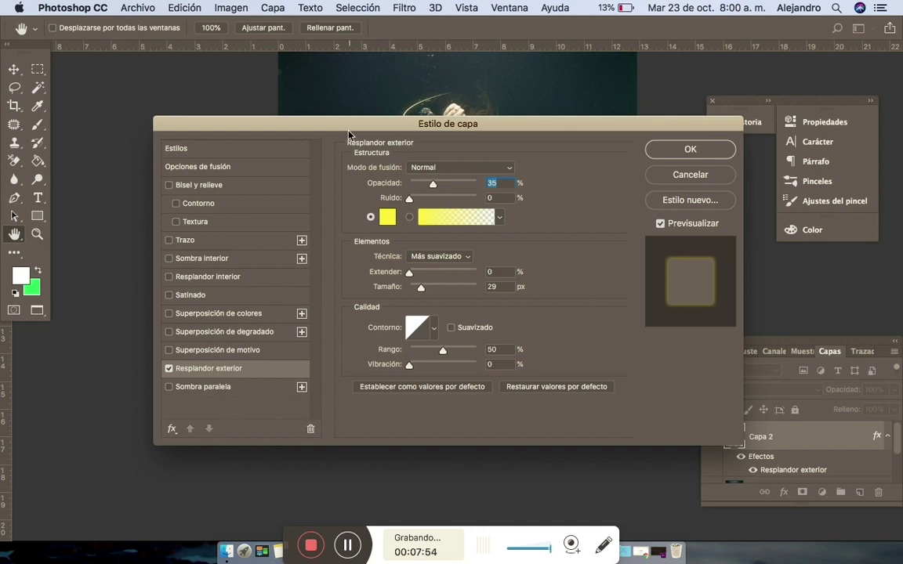
pyautogui.moveTo(350, 130); pyautogui.dragTo(676, 74)
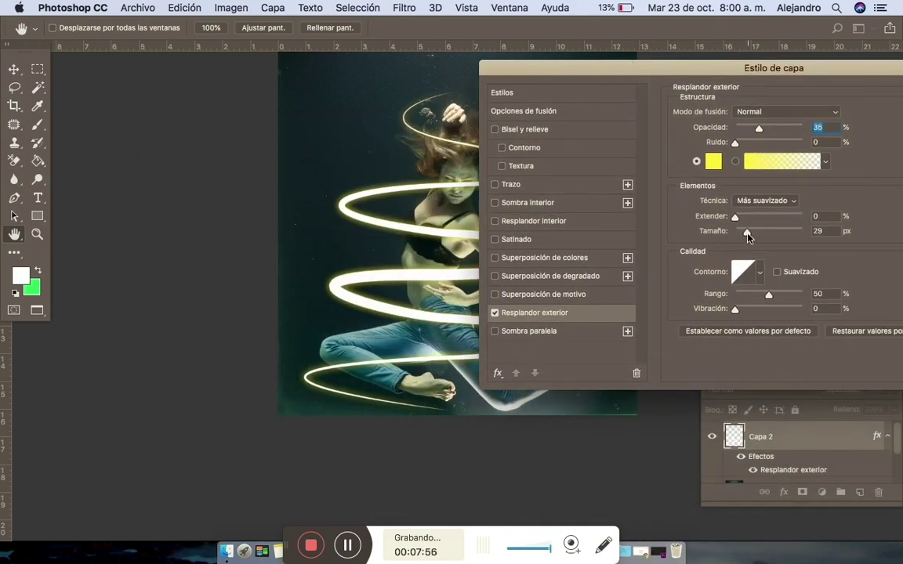
pyautogui.moveTo(748, 235)
pyautogui.mouseDown()
pyautogui.moveTo(760, 234)
pyautogui.moveTo(745, 234)
pyautogui.mouseUp()
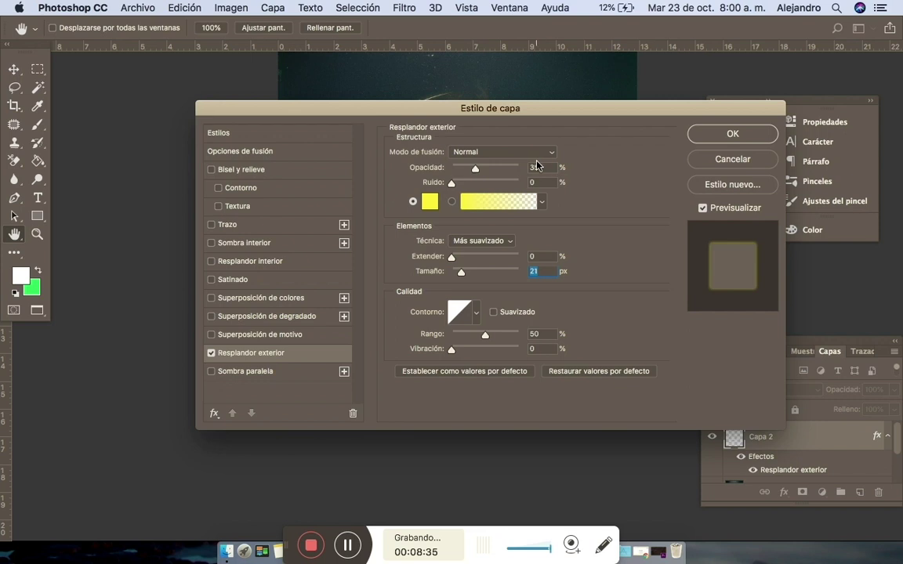
pyautogui.click(708, 137)
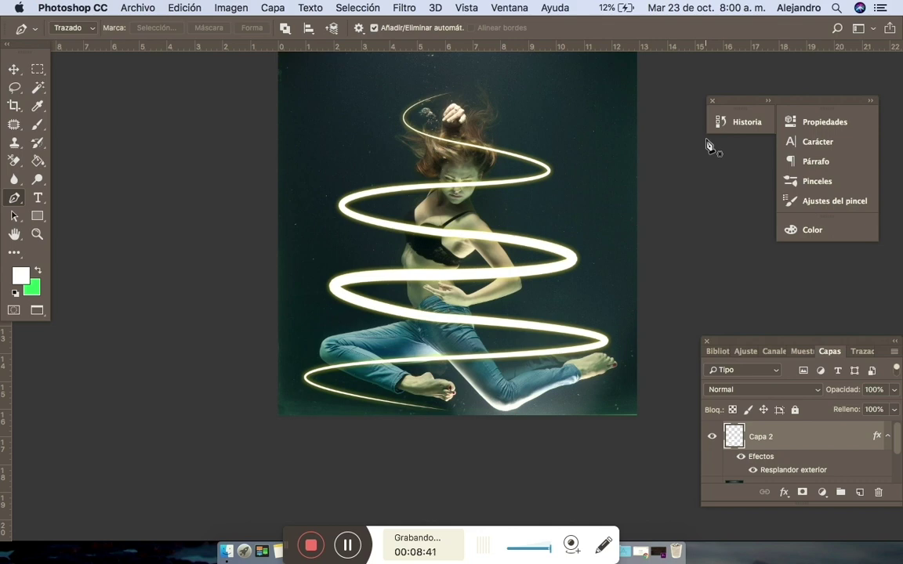
# Step: Add an Inner Glow to the spiral layer in magenta at 96% opacity and 5 px size
pyautogui.click(782, 493)
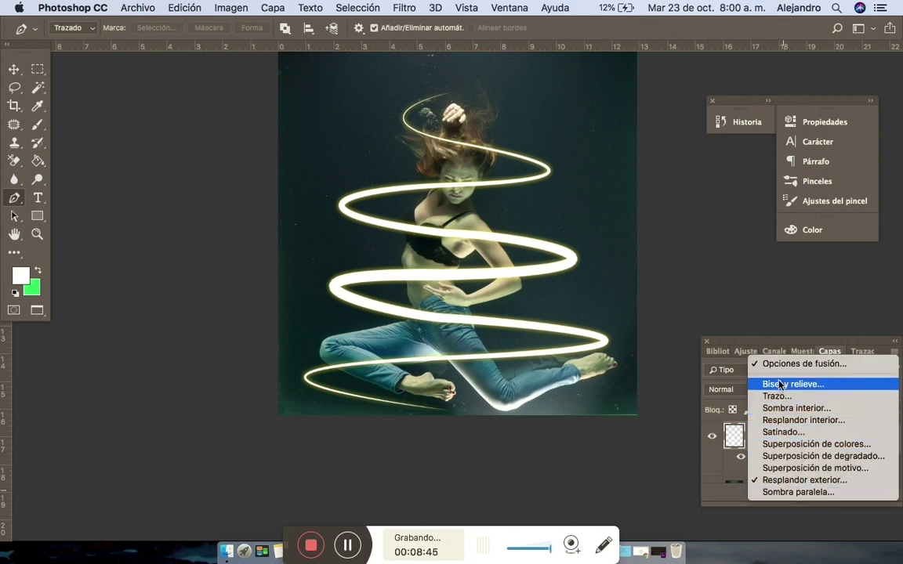
pyautogui.click(777, 365)
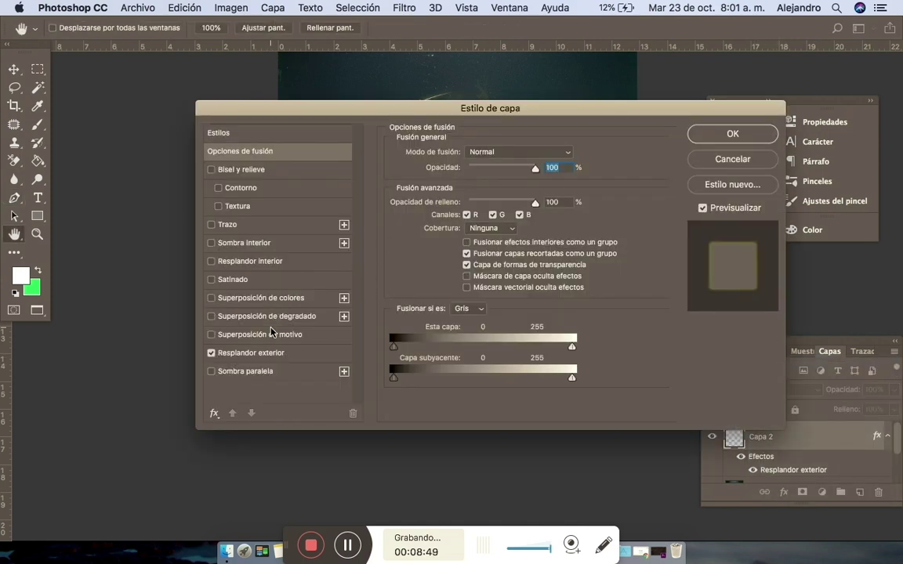
pyautogui.click(222, 264)
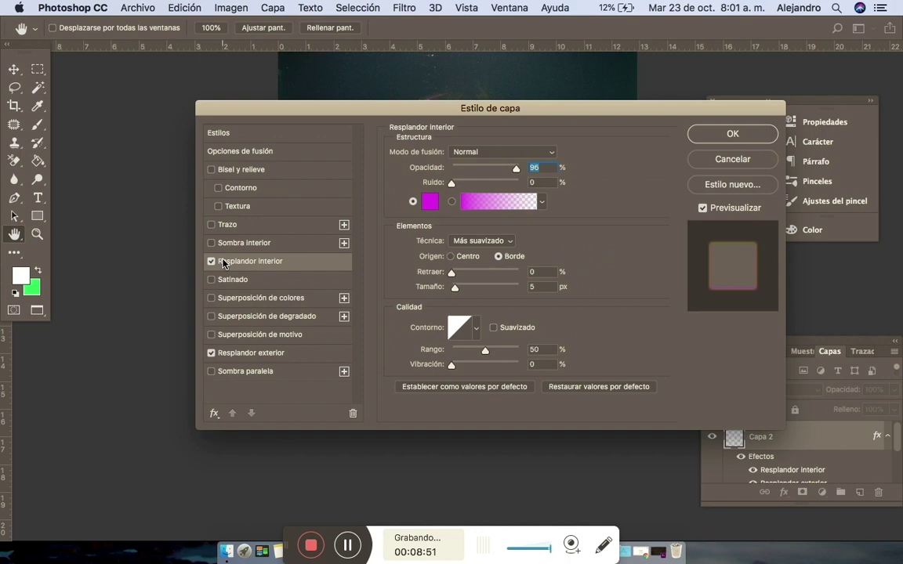
pyautogui.moveTo(338, 109); pyautogui.dragTo(319, 453)
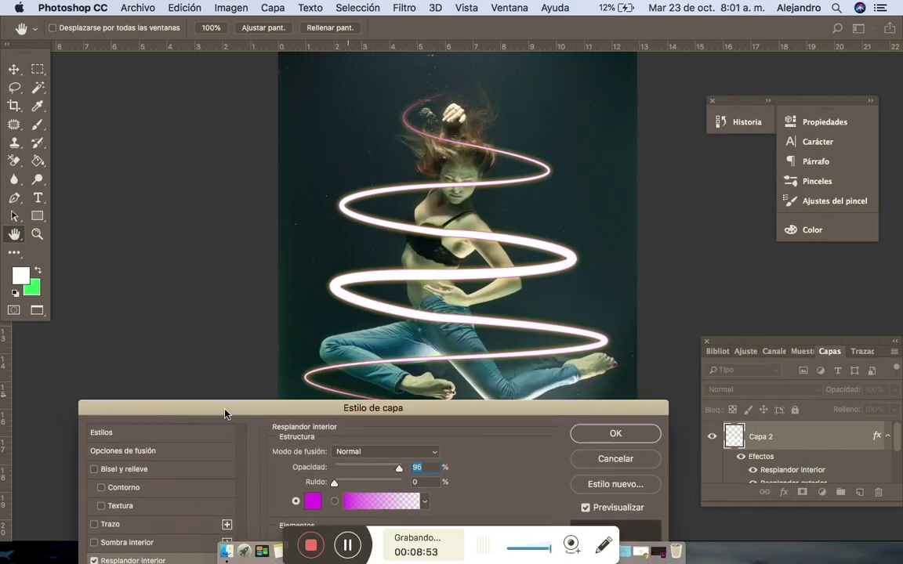
pyautogui.moveTo(319, 452); pyautogui.dragTo(335, 258)
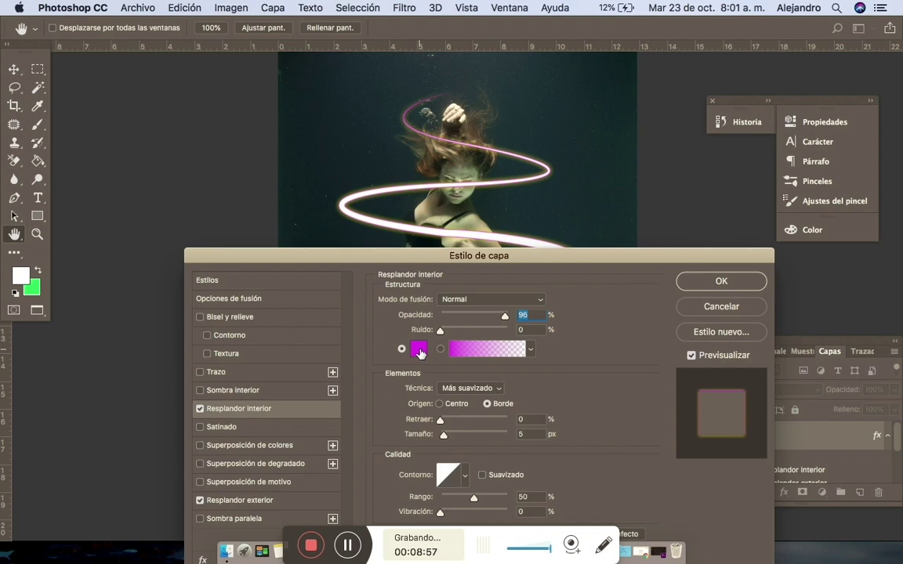
# Step: Change the inner glow colour from magenta to light blue #24abf9 in the Color Picker
pyautogui.click(420, 350)
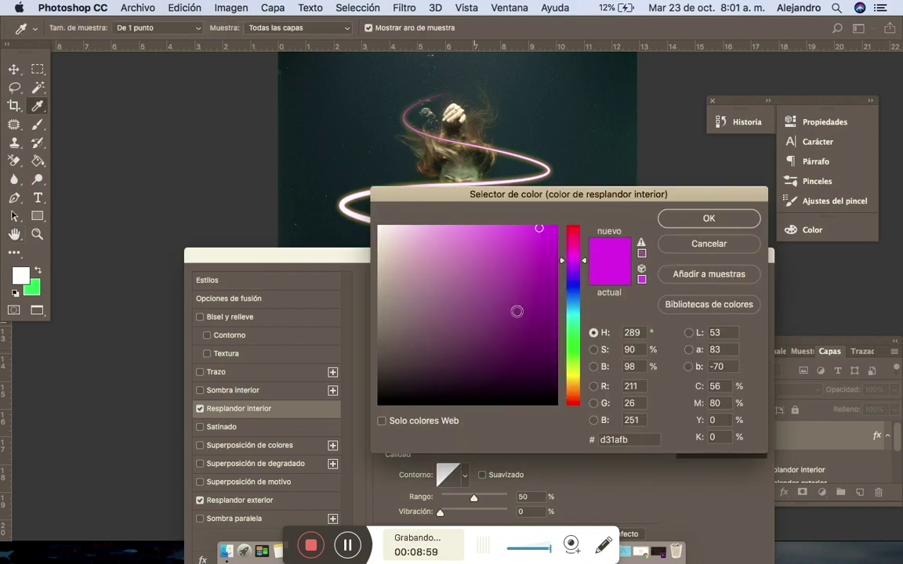
pyautogui.click(574, 299)
pyautogui.click(512, 228)
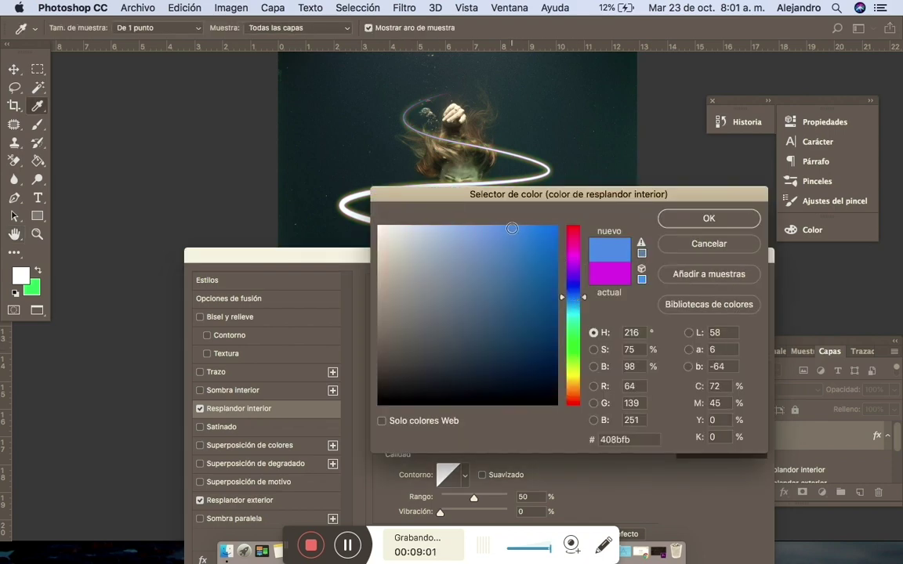
pyautogui.moveTo(437, 192); pyautogui.dragTo(329, 172)
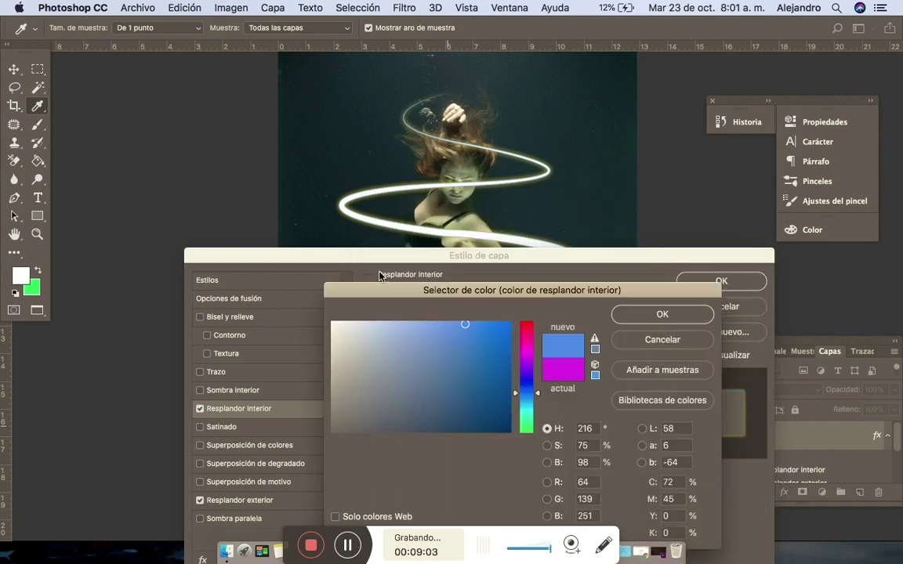
pyautogui.click(389, 206)
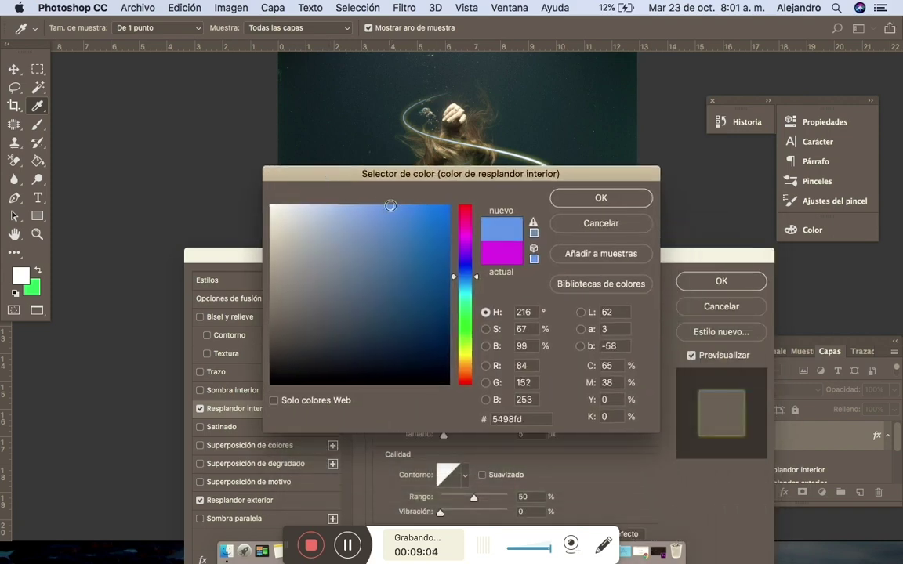
pyautogui.click(534, 223)
pyautogui.moveTo(435, 189); pyautogui.dragTo(386, 156)
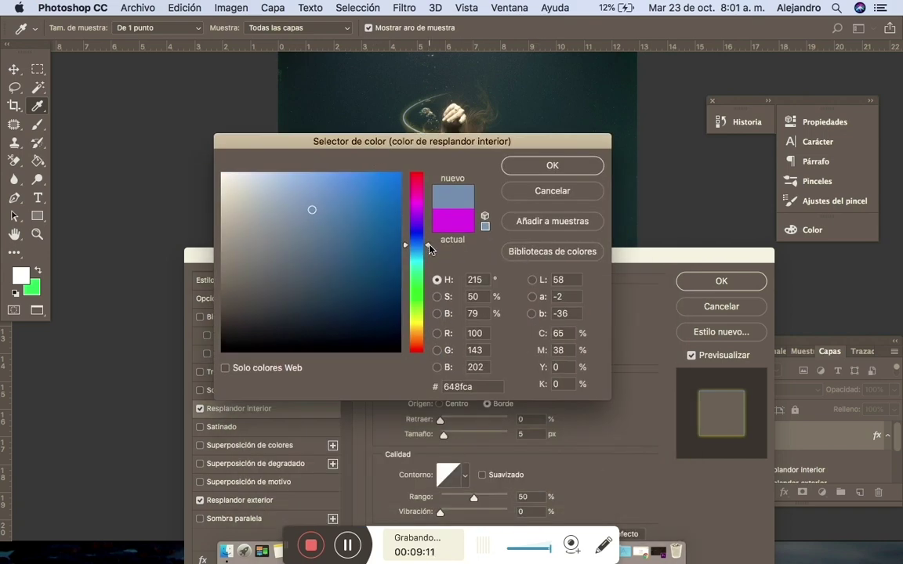
pyautogui.moveTo(427, 245); pyautogui.dragTo(427, 251)
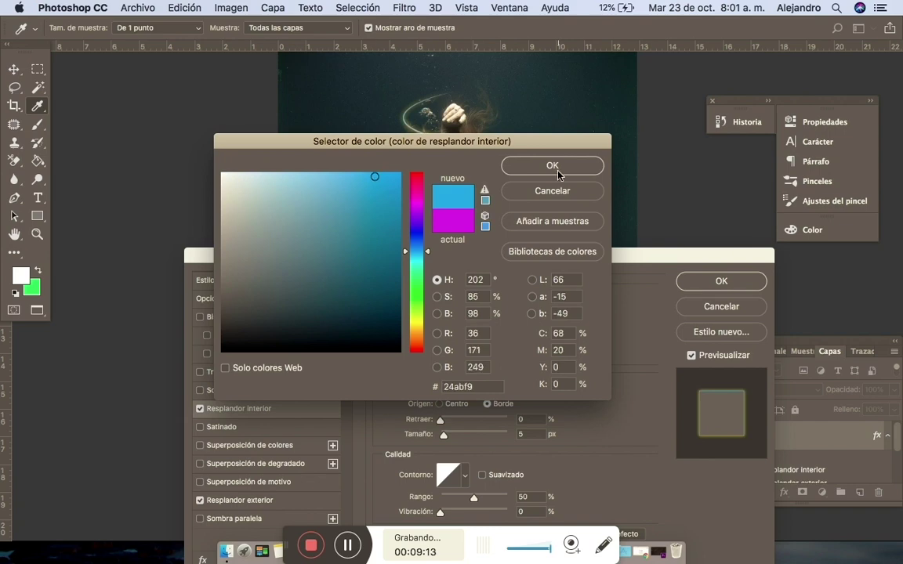
pyautogui.click(552, 166)
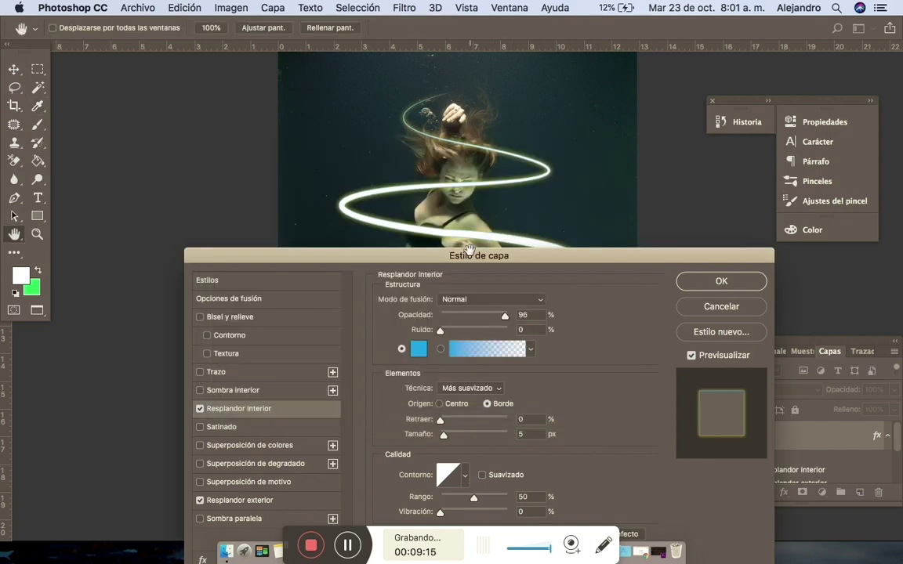
# Step: Set the spiral's Resplandor interior to 75% opacity and 9 px size, and apply the layer style
pyautogui.moveTo(465, 260)
pyautogui.mouseDown()
pyautogui.moveTo(722, 491)
pyautogui.moveTo(429, 105)
pyautogui.mouseUp()
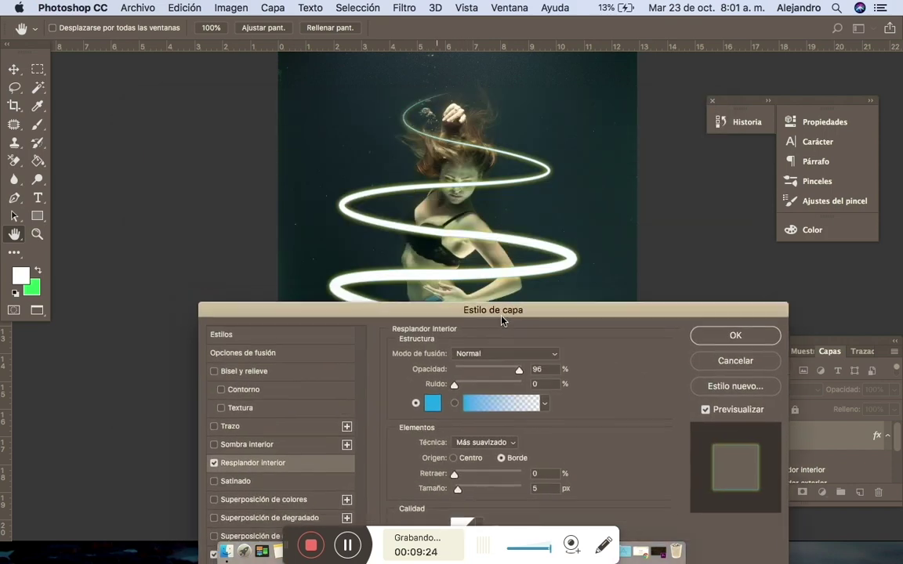
pyautogui.moveTo(438, 114); pyautogui.dragTo(496, 278)
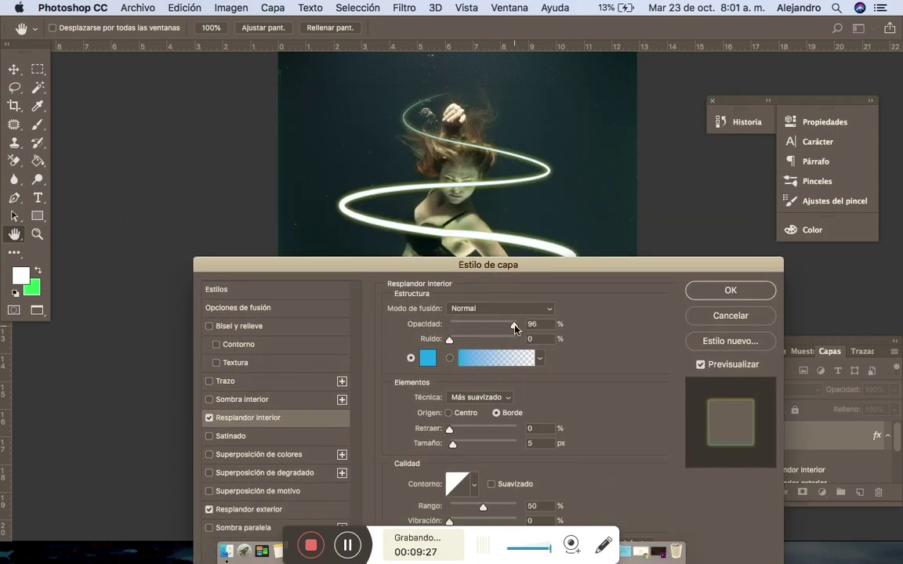
pyautogui.moveTo(514, 329)
pyautogui.mouseDown()
pyautogui.moveTo(453, 326)
pyautogui.moveTo(561, 337)
pyautogui.moveTo(501, 330)
pyautogui.mouseUp()
pyautogui.moveTo(450, 447); pyautogui.dragTo(454, 449)
pyautogui.moveTo(455, 448)
pyautogui.mouseDown()
pyautogui.moveTo(567, 459)
pyautogui.moveTo(455, 451)
pyautogui.mouseUp()
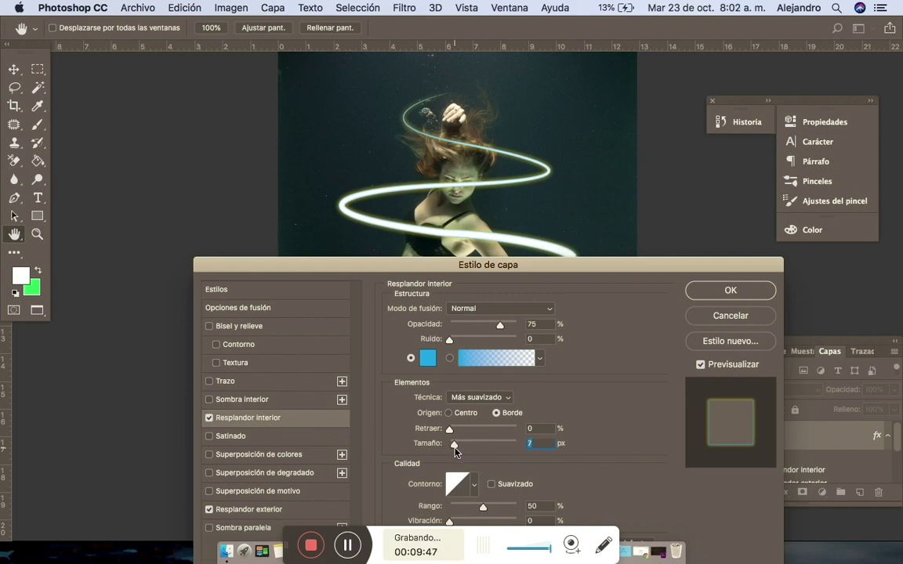
pyautogui.moveTo(455, 452); pyautogui.dragTo(457, 452)
pyautogui.moveTo(395, 261)
pyautogui.mouseDown()
pyautogui.moveTo(491, 549)
pyautogui.moveTo(388, 75)
pyautogui.moveTo(362, 58)
pyautogui.mouseUp()
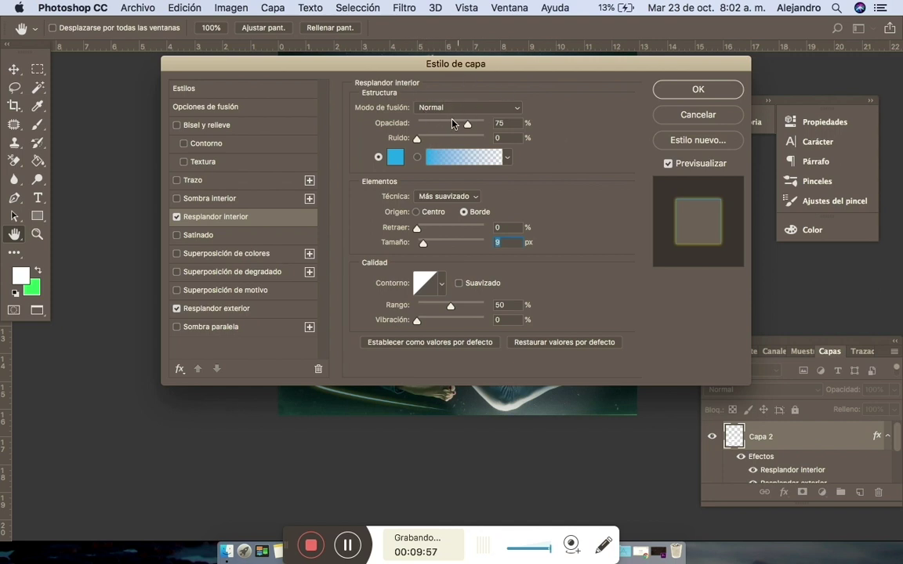
pyautogui.click(679, 91)
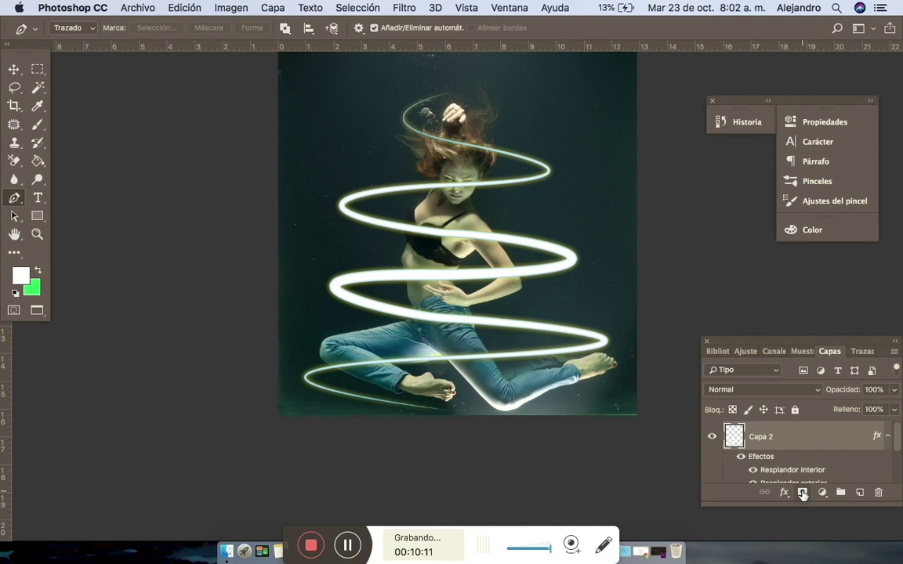
# Step: Add a white layer mask to Capa 2 and zoom in on the dancer's leg
pyautogui.click(802, 492)
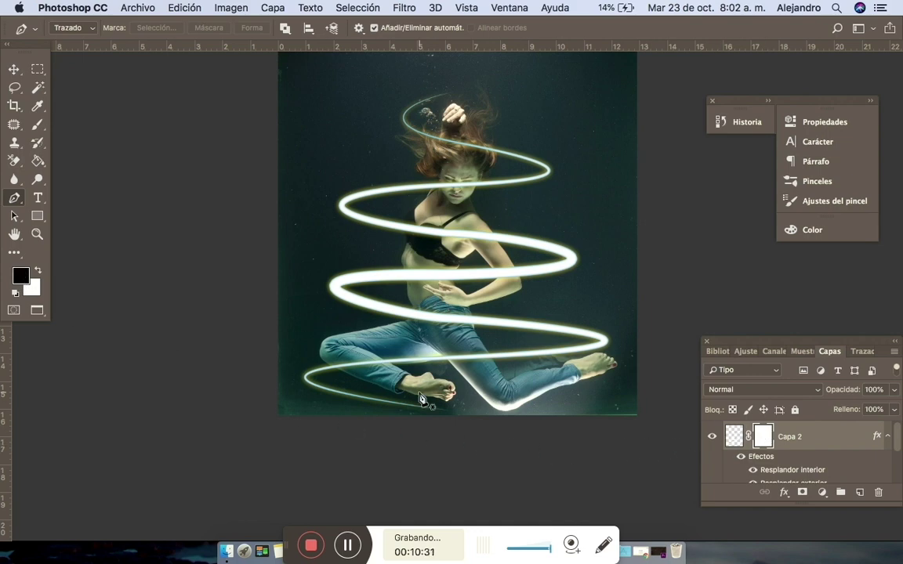
pyautogui.scroll(3, 418, 390)
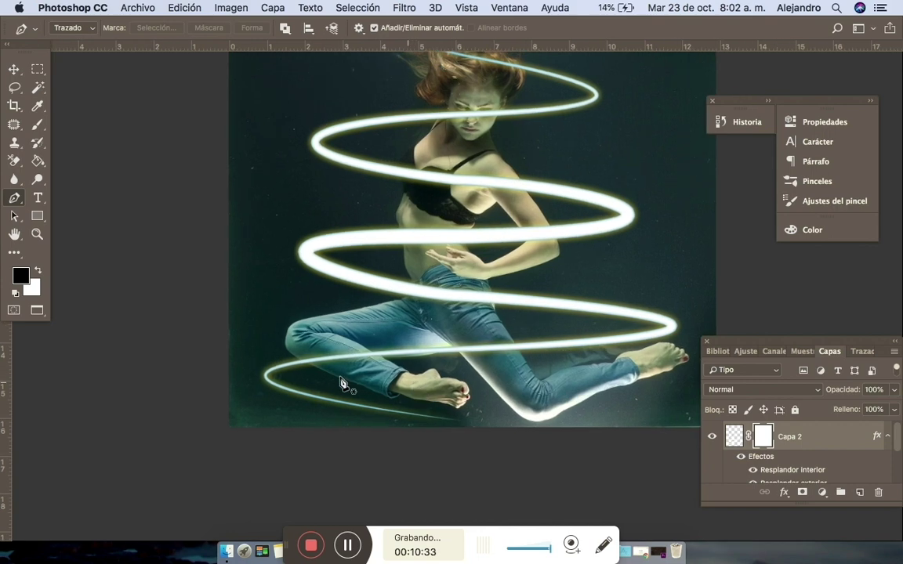
pyautogui.scroll(2, 355, 372)
pyautogui.scroll(1, 355, 372)
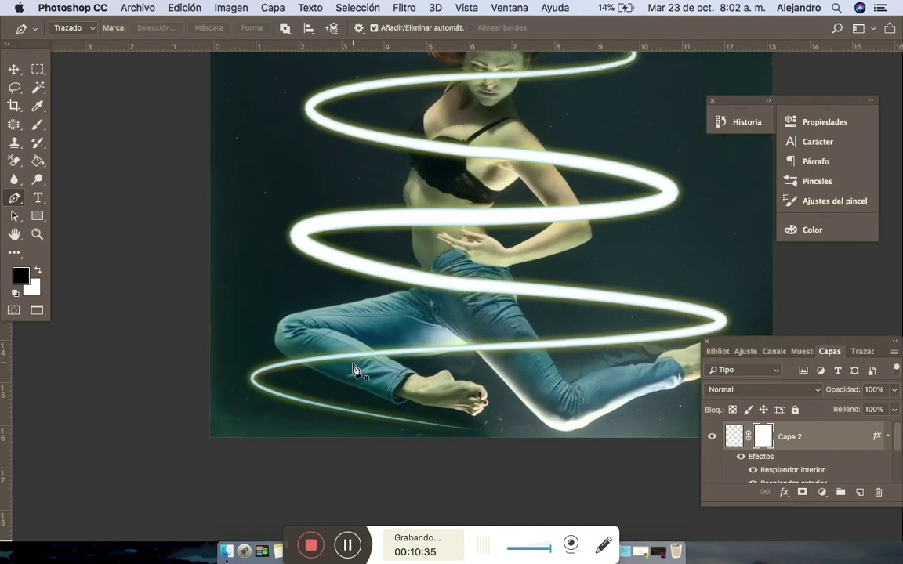
pyautogui.scroll(2, 356, 372)
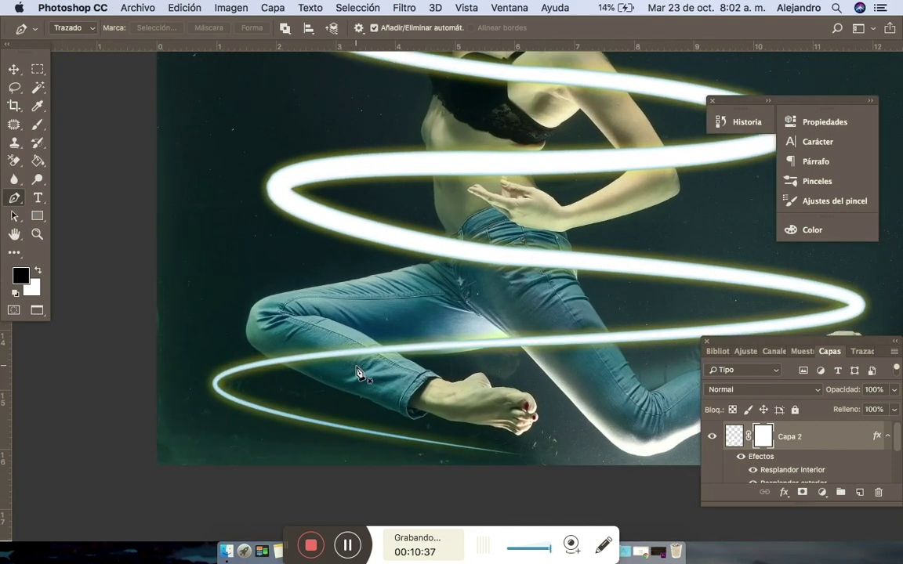
pyautogui.scroll(1, 355, 371)
pyautogui.scroll(1, 357, 374)
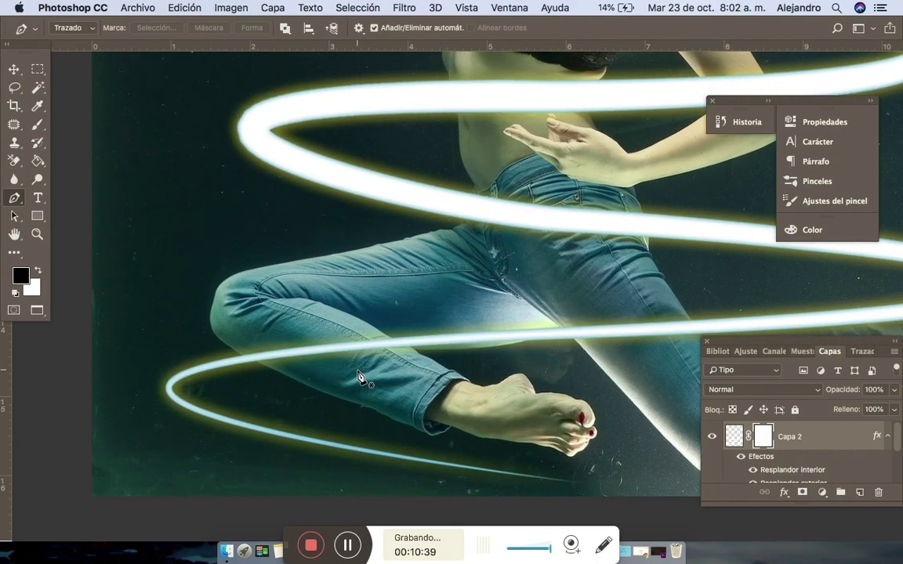
pyautogui.scroll(1, 358, 377)
pyautogui.scroll(1, 357, 376)
pyautogui.scroll(1, 358, 375)
pyautogui.scroll(1, 358, 376)
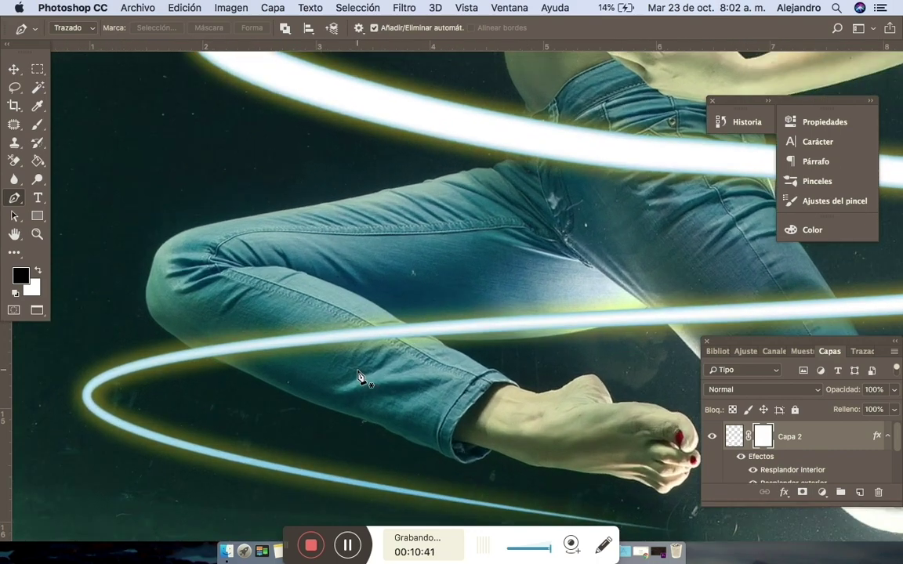
pyautogui.scroll(1, 359, 377)
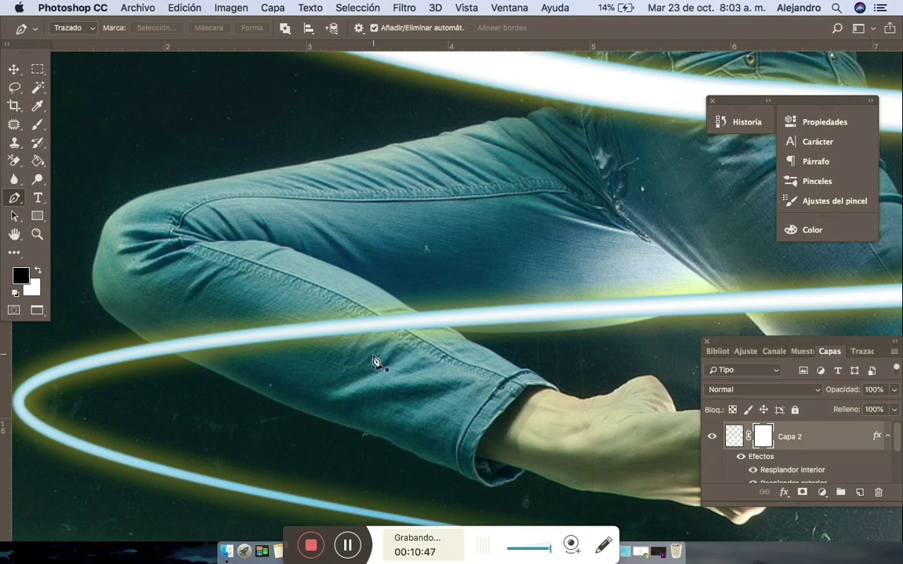
pyautogui.click(38, 123)
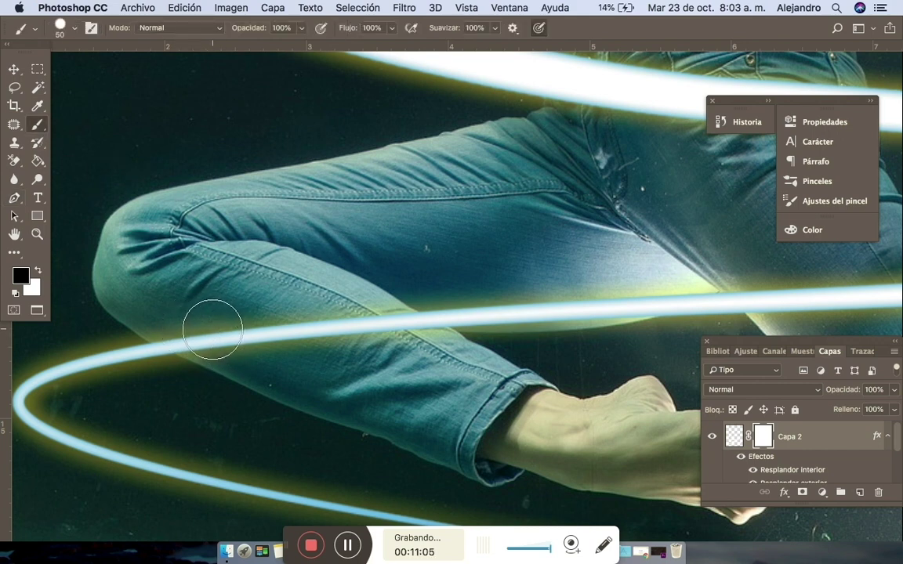
# Step: Using a 48 px brush, paint black on the mask to hide the streak across the leg
pyautogui.click(218, 332)
pyautogui.moveTo(209, 329); pyautogui.dragTo(187, 322)
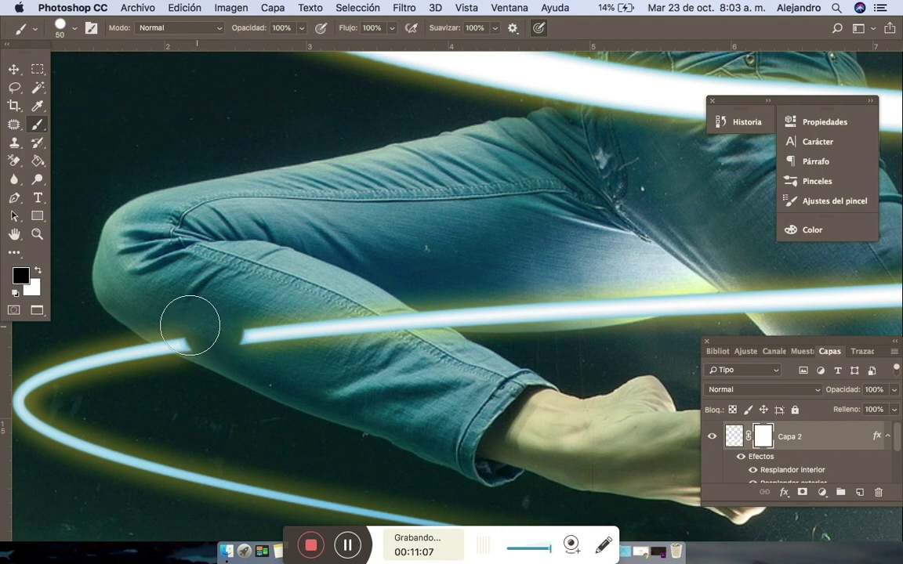
pyautogui.click(75, 29)
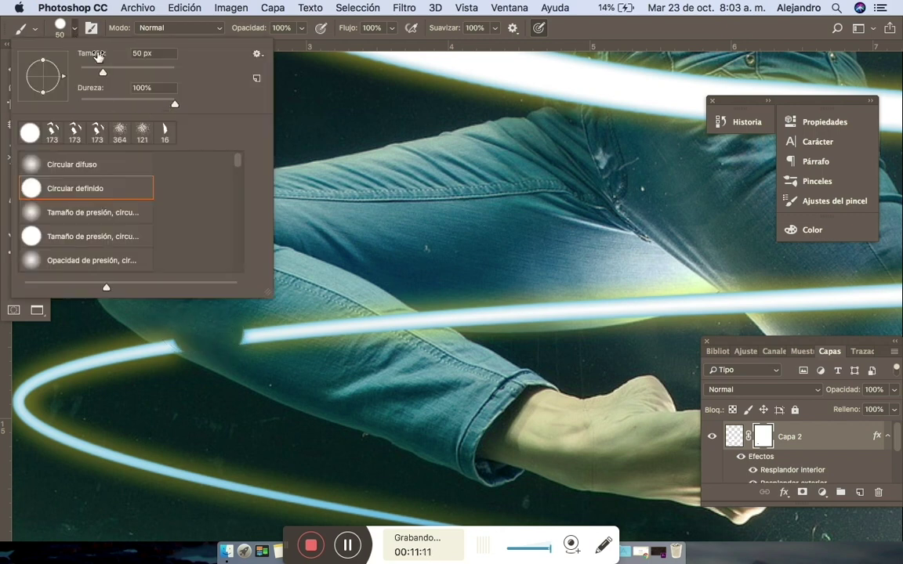
pyautogui.moveTo(104, 75); pyautogui.dragTo(101, 73)
pyautogui.moveTo(310, 328); pyautogui.dragTo(178, 320)
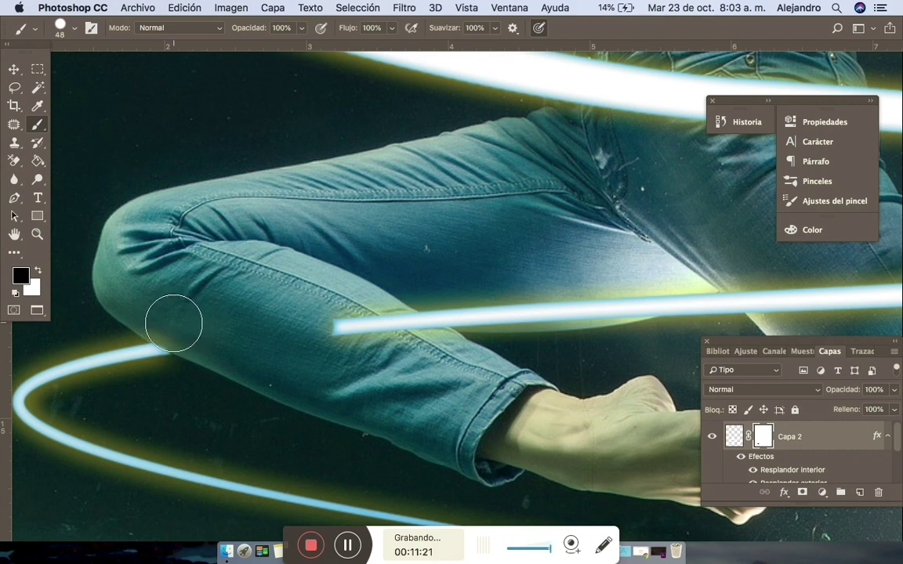
pyautogui.moveTo(302, 335); pyautogui.dragTo(419, 353)
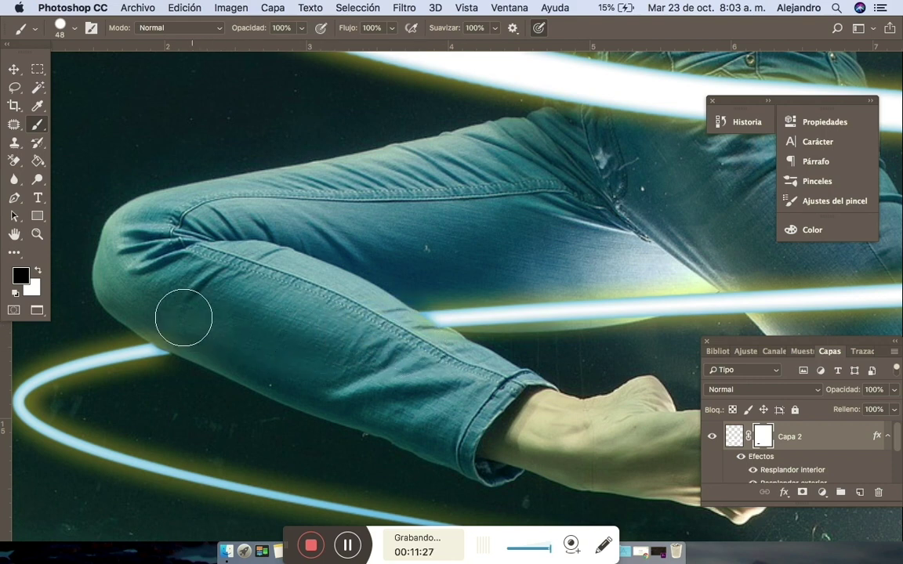
pyautogui.hscroll(3, 227, 321)
pyautogui.hscroll(8, 271, 333)
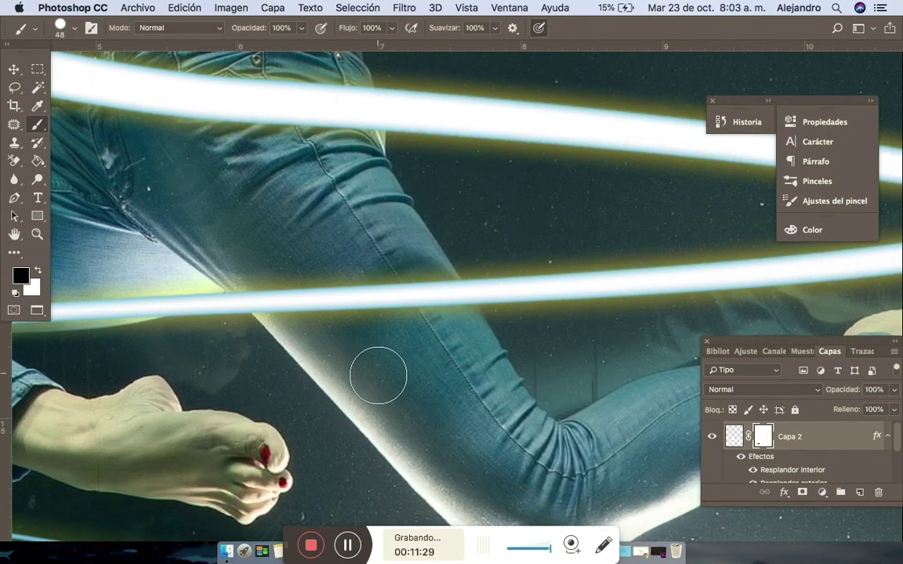
pyautogui.press('super+0')
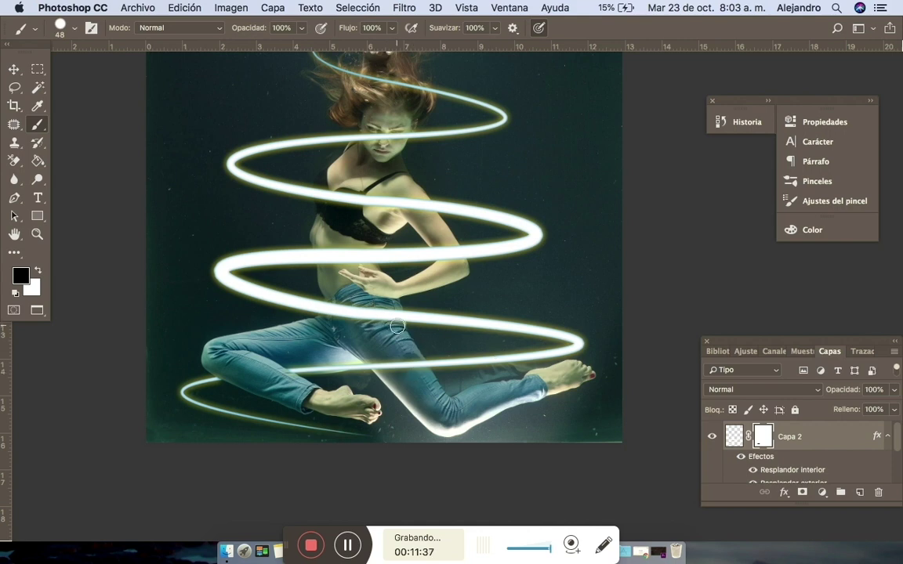
# Step: Mask out the streak where it crosses the hip and trim its end at the jeans edge
pyautogui.scroll(3, 395, 311)
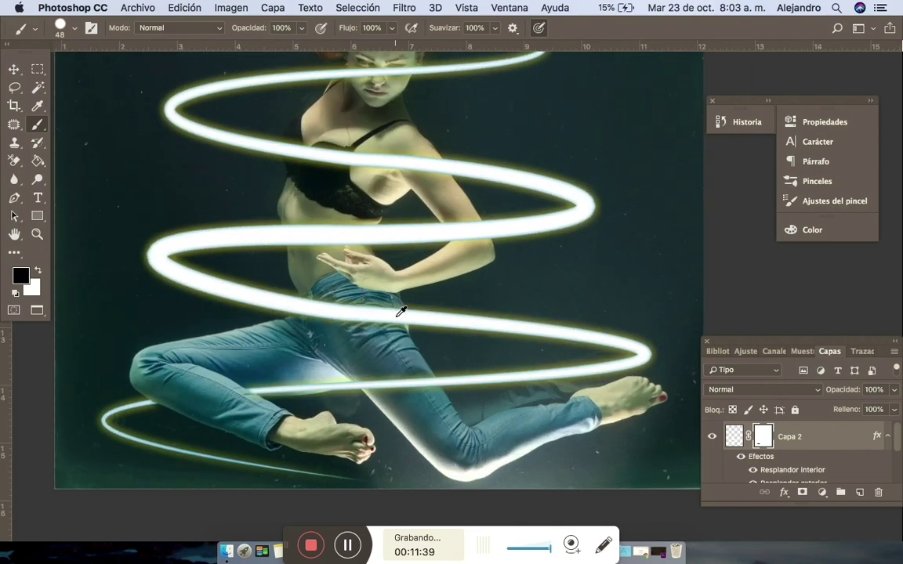
pyautogui.scroll(5, 395, 311)
pyautogui.moveTo(364, 331); pyautogui.dragTo(402, 311)
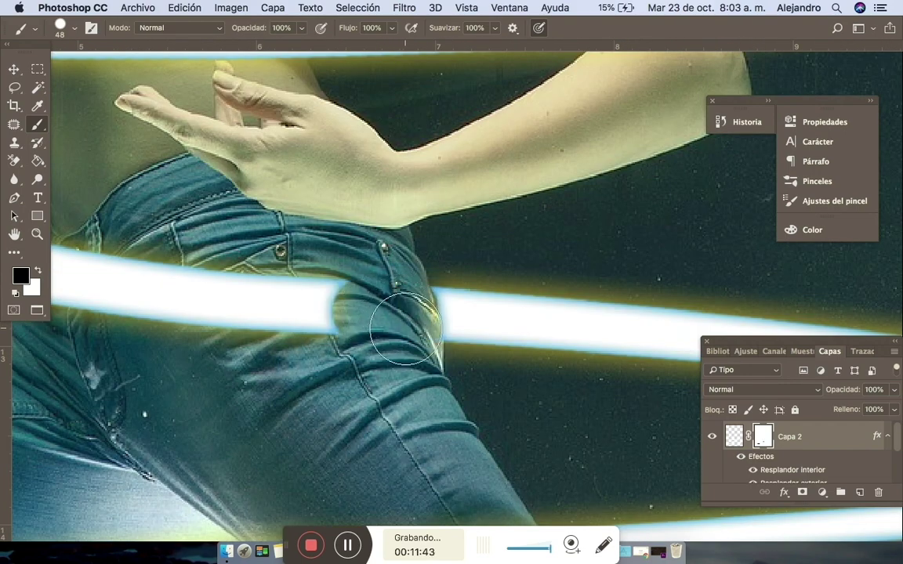
pyautogui.moveTo(356, 310); pyautogui.dragTo(123, 257)
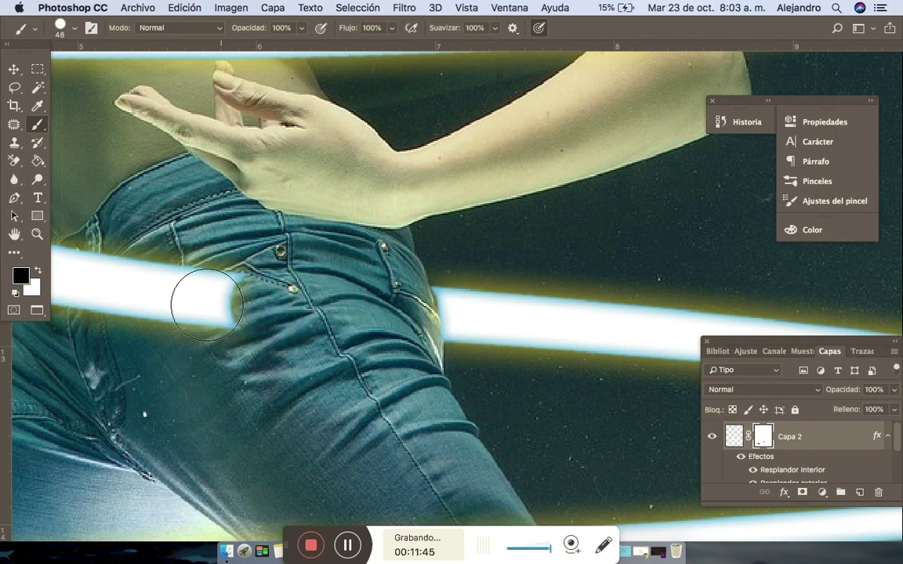
pyautogui.hscroll(-10, 463, 322)
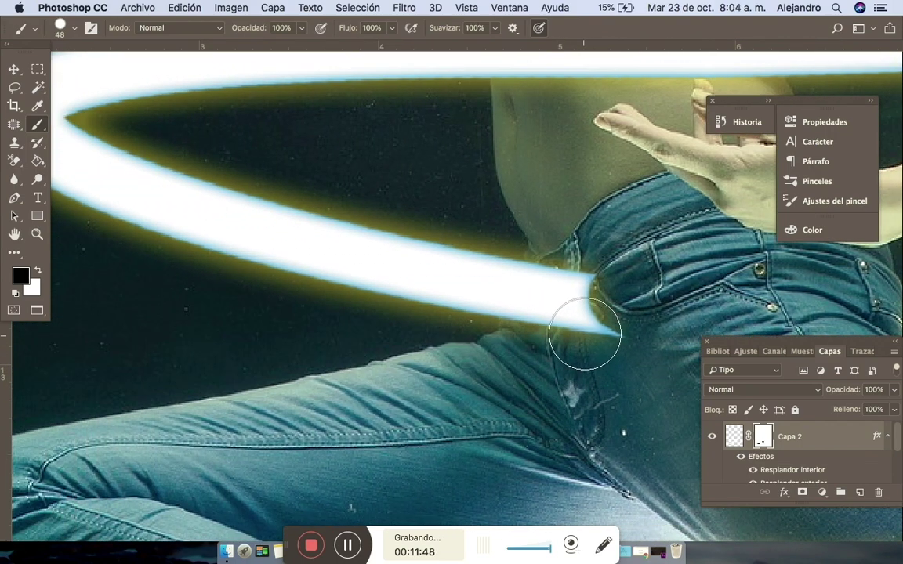
pyautogui.moveTo(585, 335); pyautogui.dragTo(544, 324)
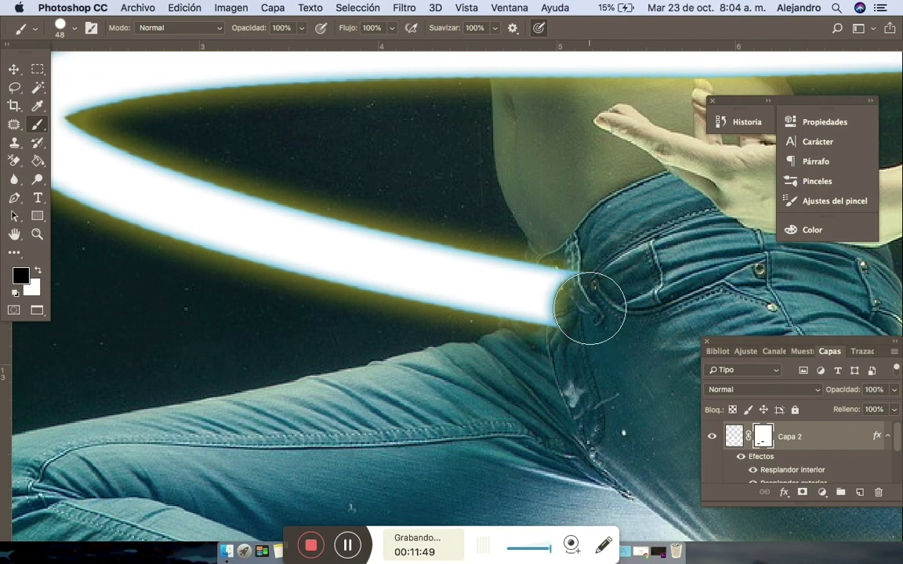
pyautogui.moveTo(540, 324)
pyautogui.mouseDown()
pyautogui.moveTo(523, 298)
pyautogui.moveTo(544, 298)
pyautogui.moveTo(541, 283)
pyautogui.mouseUp()
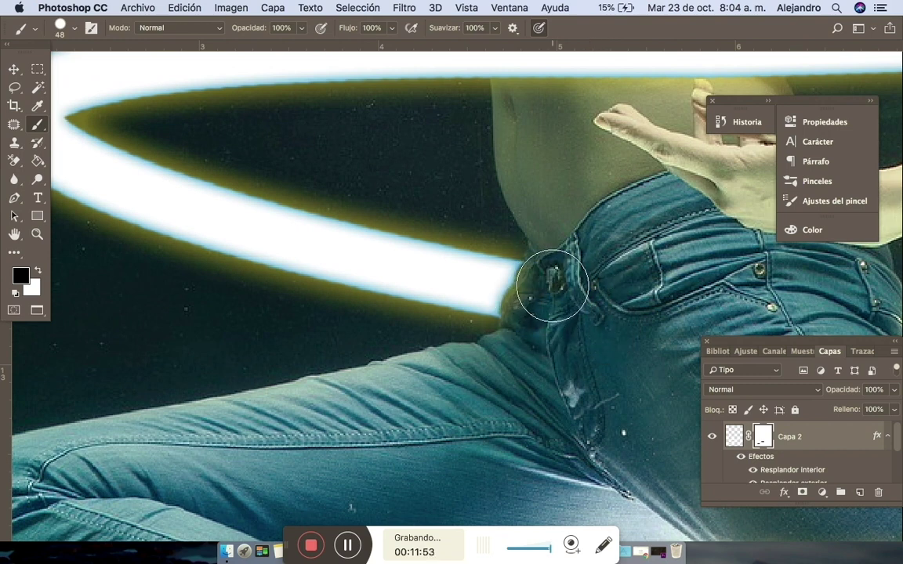
pyautogui.scroll(5, 611, 392)
pyautogui.scroll(3, 600, 403)
pyautogui.scroll(-3, 591, 402)
pyautogui.hscroll(3, 580, 407)
pyautogui.press('super+0')
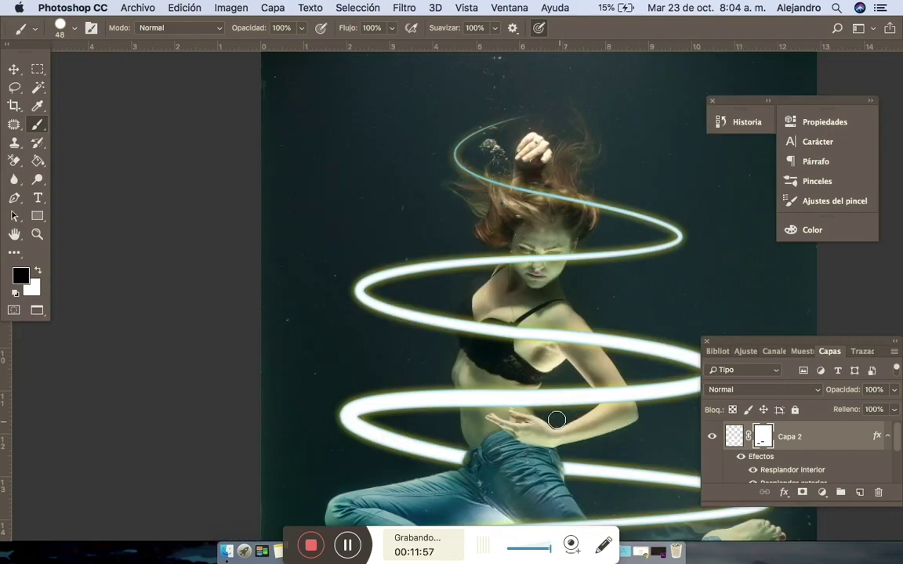
pyautogui.scroll(1, 552, 411)
pyautogui.scroll(2, 553, 411)
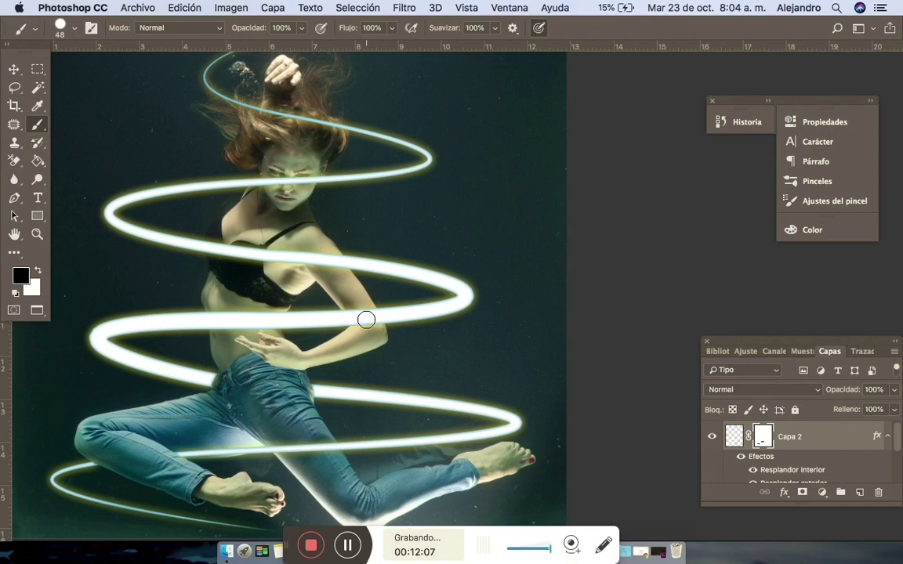
# Step: Paint black on Capa 2's mask to hide the spiral behind the elbow, restoring overpainted areas with white
pyautogui.keyDown('alt'); pyautogui.scroll(2, 372, 314); pyautogui.keyUp('alt')
pyautogui.scroll(2, 371, 315)
pyautogui.moveTo(345, 312); pyautogui.dragTo(342, 307)
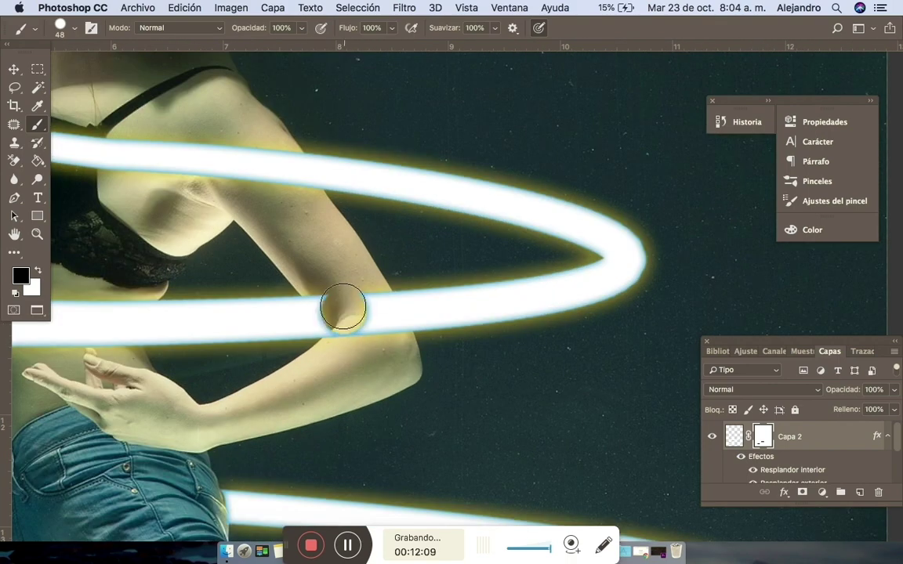
pyautogui.moveTo(332, 293)
pyautogui.mouseDown()
pyautogui.moveTo(381, 317)
pyautogui.moveTo(375, 307)
pyautogui.moveTo(389, 335)
pyautogui.moveTo(369, 322)
pyautogui.moveTo(352, 337)
pyautogui.mouseUp()
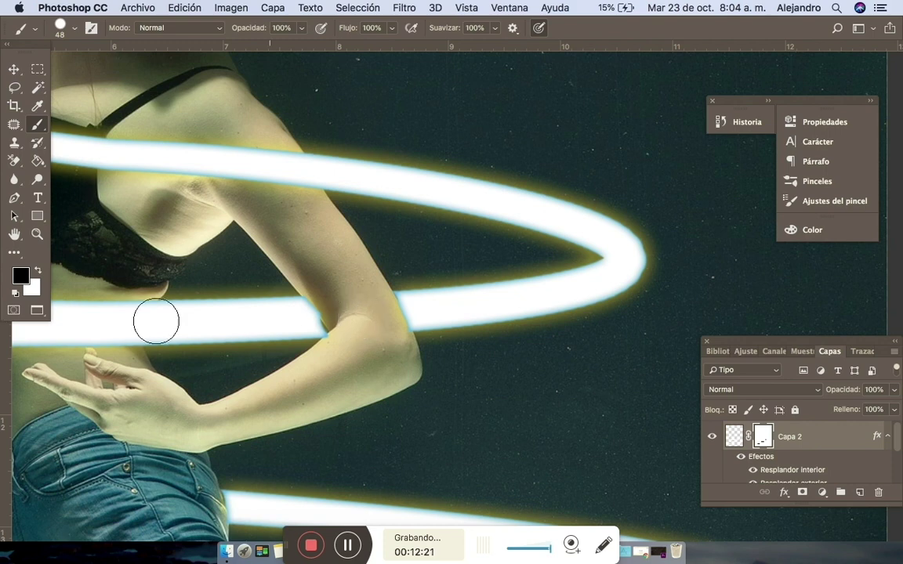
pyautogui.click(39, 272)
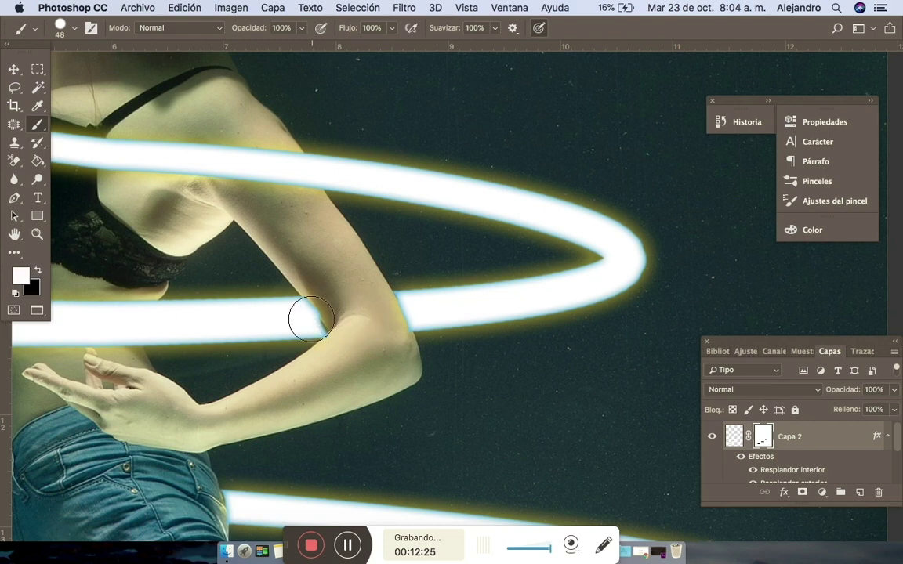
pyautogui.moveTo(303, 317); pyautogui.dragTo(313, 314)
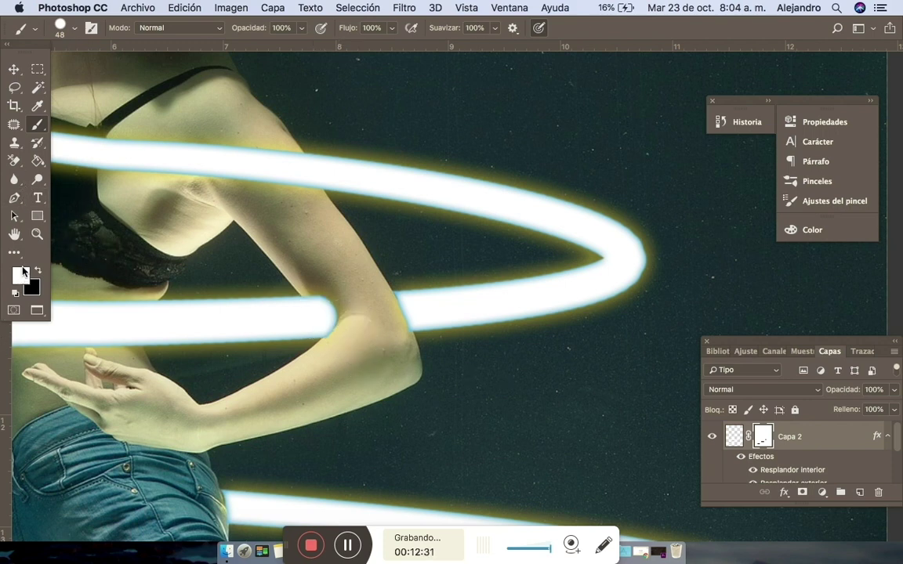
pyautogui.click(37, 269)
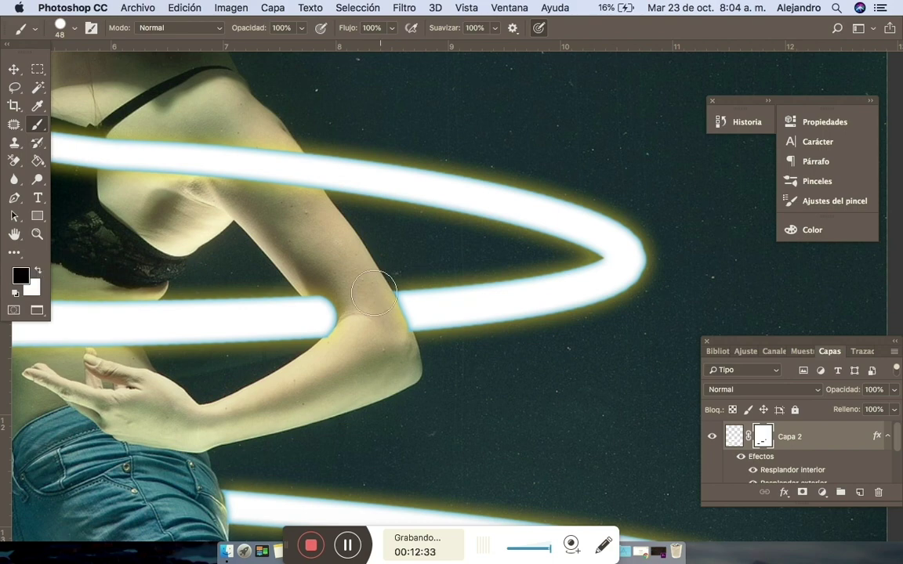
pyautogui.scroll(3, 342, 298)
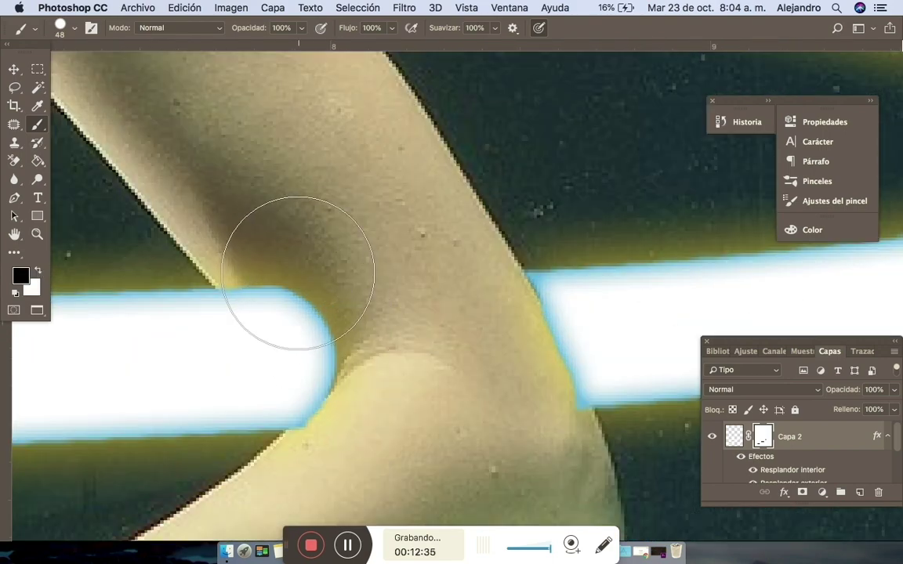
pyautogui.moveTo(301, 254)
pyautogui.mouseDown()
pyautogui.moveTo(291, 252)
pyautogui.moveTo(292, 218)
pyautogui.moveTo(325, 294)
pyautogui.moveTo(313, 282)
pyautogui.moveTo(359, 363)
pyautogui.moveTo(378, 367)
pyautogui.moveTo(383, 383)
pyautogui.moveTo(355, 476)
pyautogui.moveTo(398, 322)
pyautogui.moveTo(357, 333)
pyautogui.moveTo(357, 322)
pyautogui.moveTo(362, 337)
pyautogui.mouseUp()
pyautogui.scroll(-2, 405, 262)
pyautogui.scroll(-3, 409, 282)
pyautogui.scroll(-2, 414, 291)
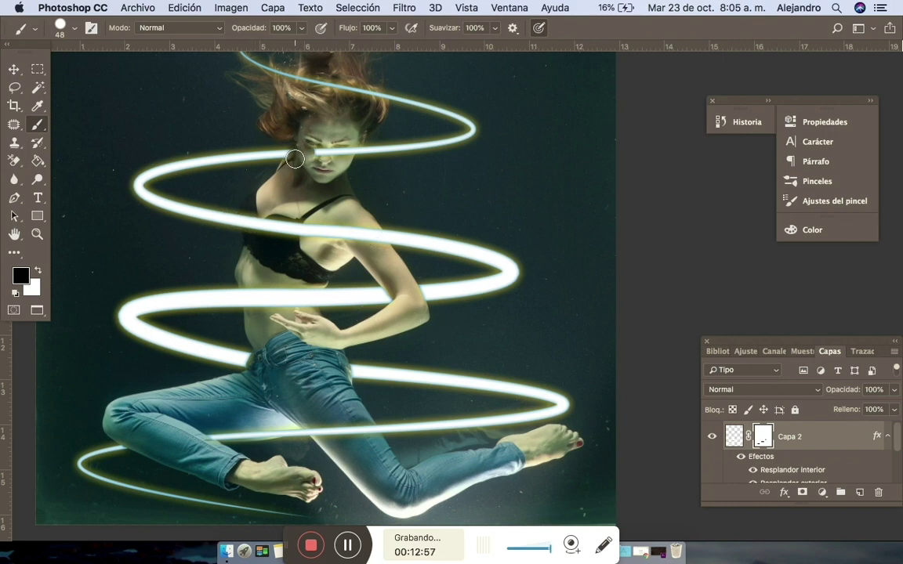
# Step: Mask out the glowing bars crossing the dancer's face, cheek and beside her eye
pyautogui.scroll(3, 295, 159)
pyautogui.scroll(2, 295, 159)
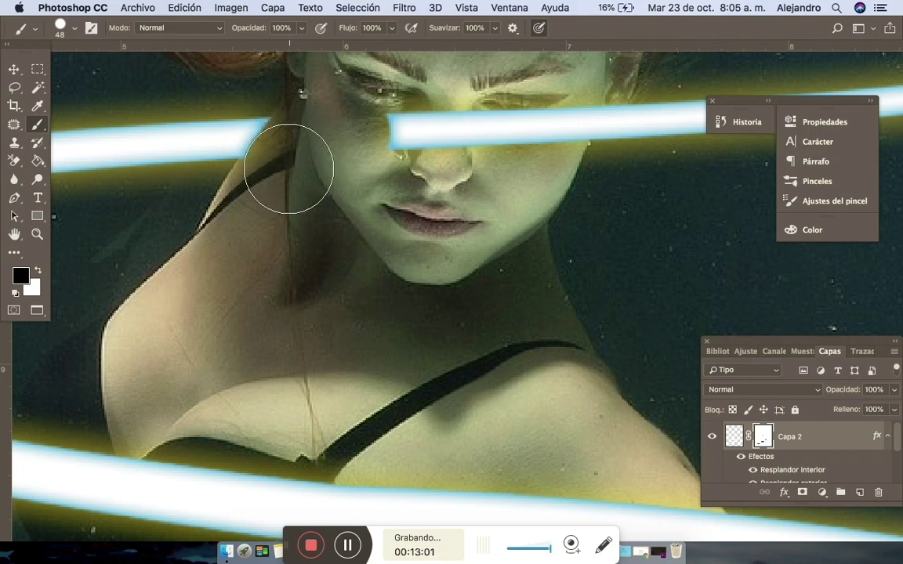
pyautogui.click(429, 151)
pyautogui.moveTo(549, 147); pyautogui.dragTo(554, 149)
pyautogui.moveTo(551, 104); pyautogui.dragTo(516, 196)
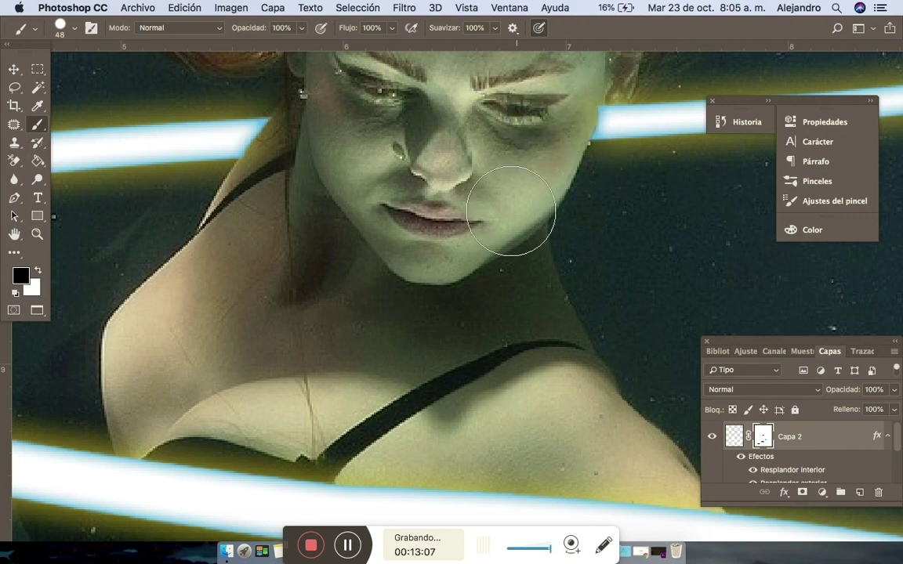
pyautogui.scroll(10, 517, 196)
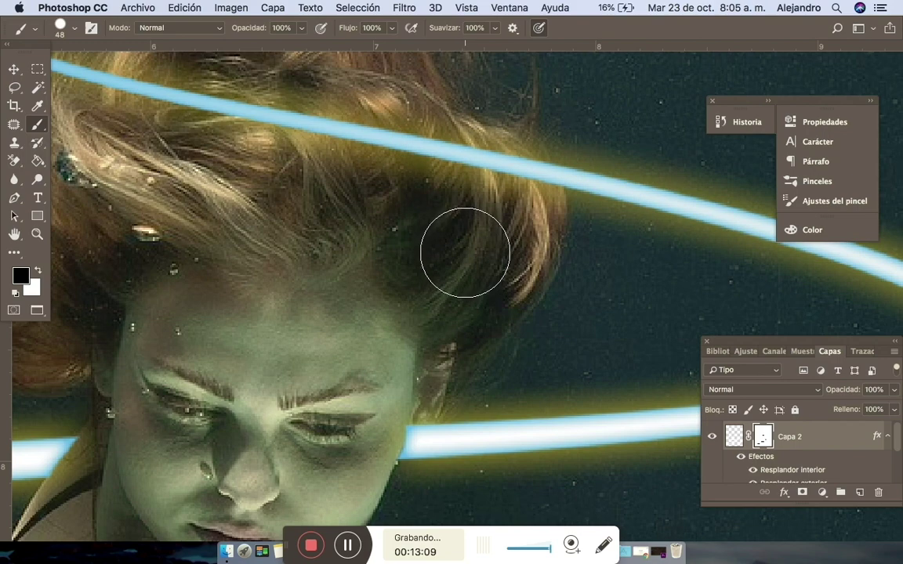
pyautogui.scroll(3, 465, 253)
pyautogui.scroll(2, 463, 249)
pyautogui.scroll(-10, 464, 249)
pyautogui.scroll(1, 463, 249)
pyautogui.scroll(3, 463, 249)
pyautogui.scroll(1, 463, 249)
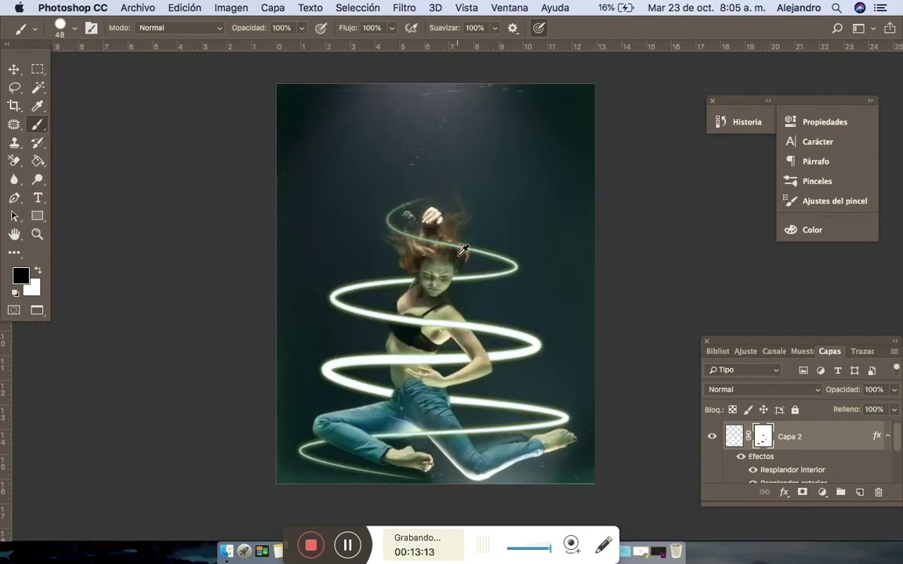
pyautogui.scroll(1, 463, 250)
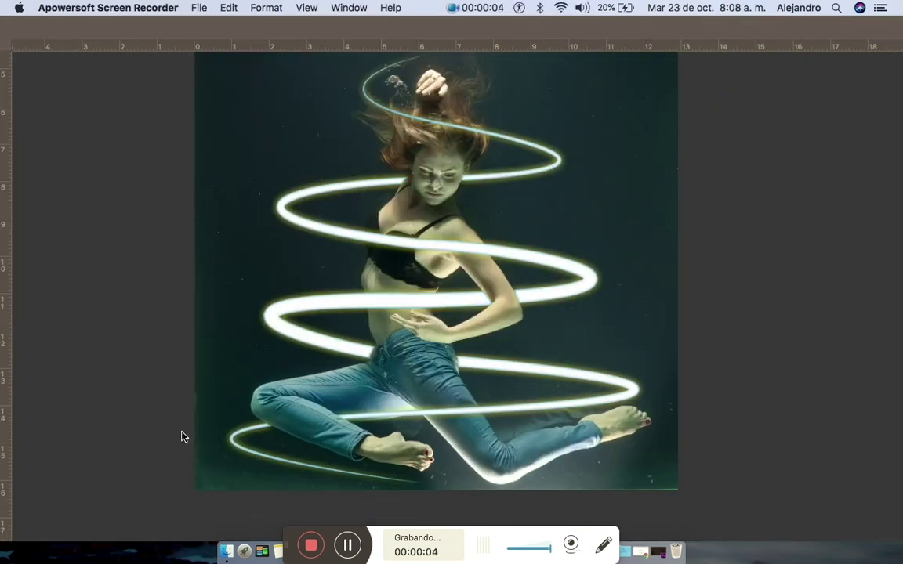
# Step: Select both Capa 2 and the Capa 1 photo layer in the Layers panel
pyautogui.click(686, 282)
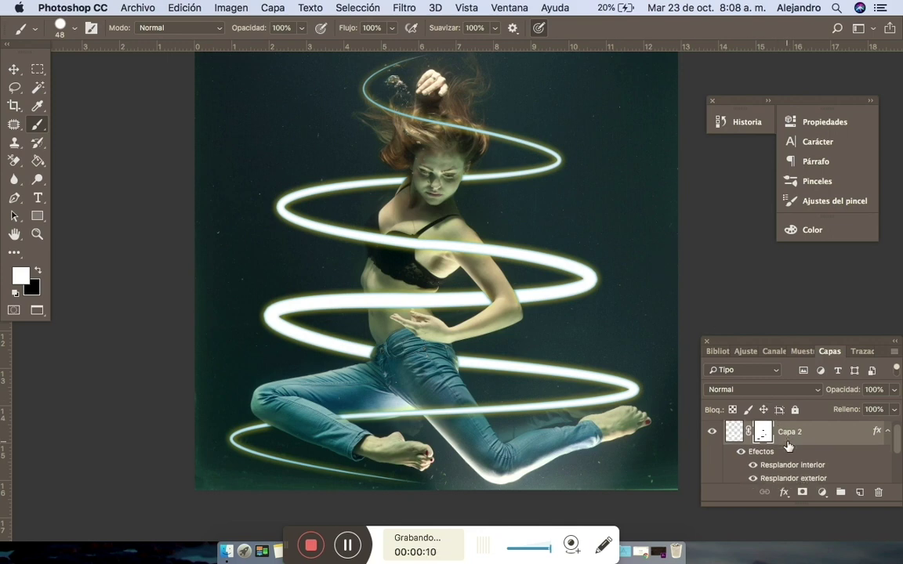
pyautogui.scroll(-2, 788, 443)
pyautogui.scroll(2, 786, 441)
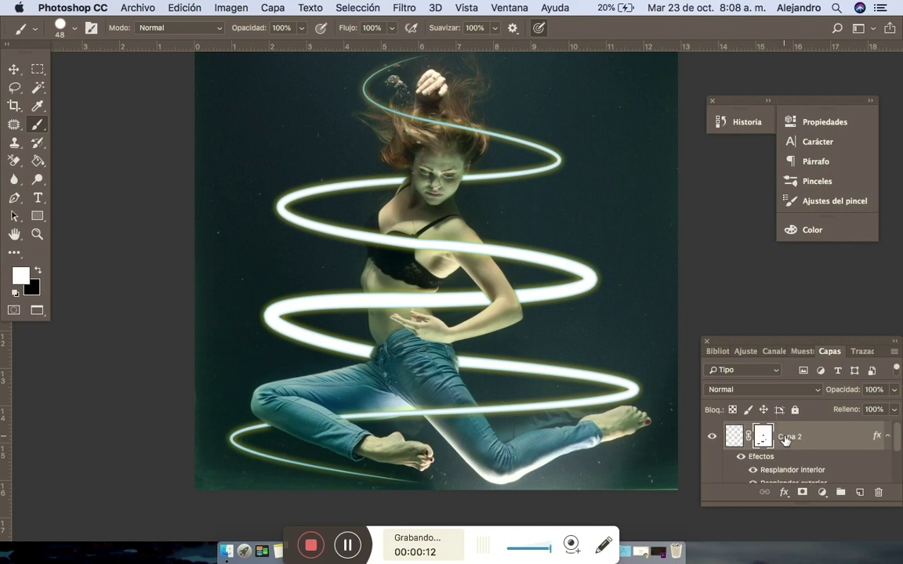
pyautogui.hotkey('ctrl', '2')
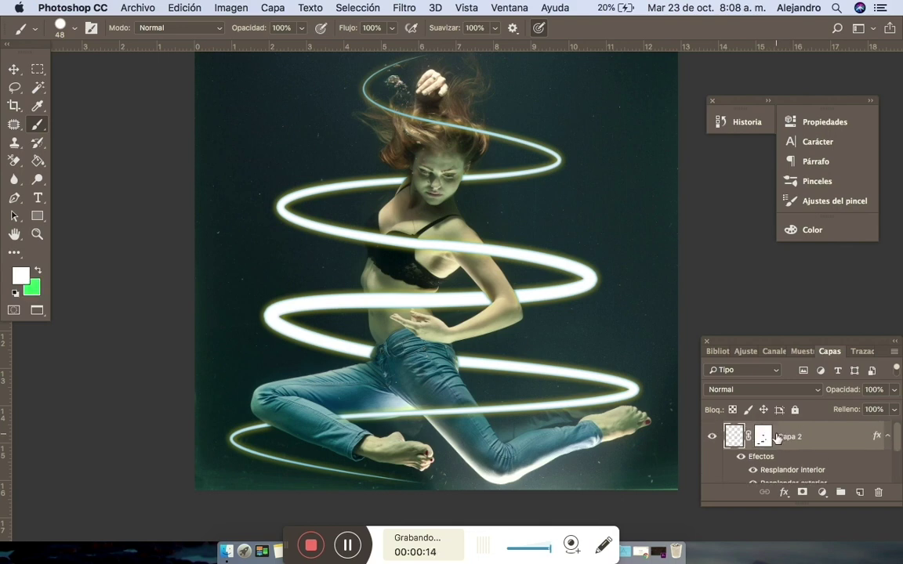
pyautogui.click(770, 437)
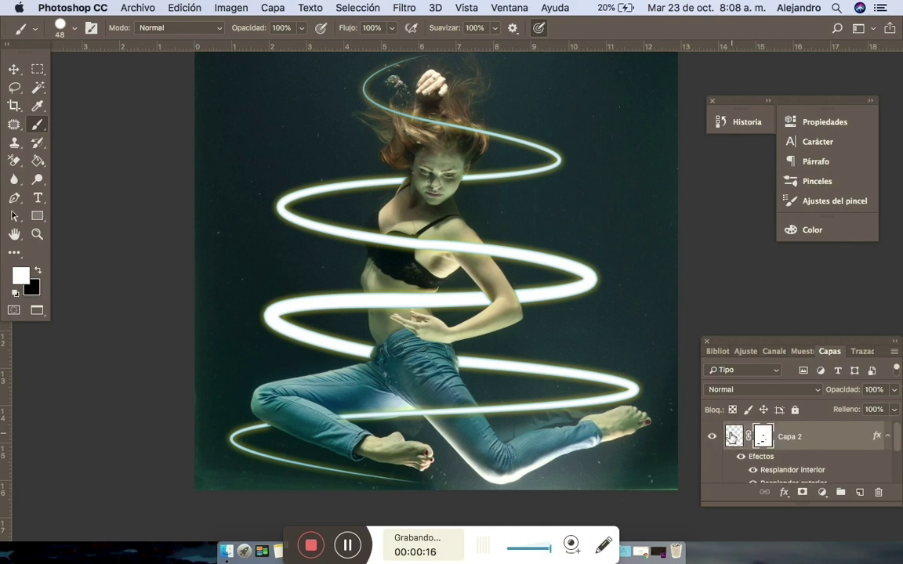
pyautogui.scroll(-3, 776, 447)
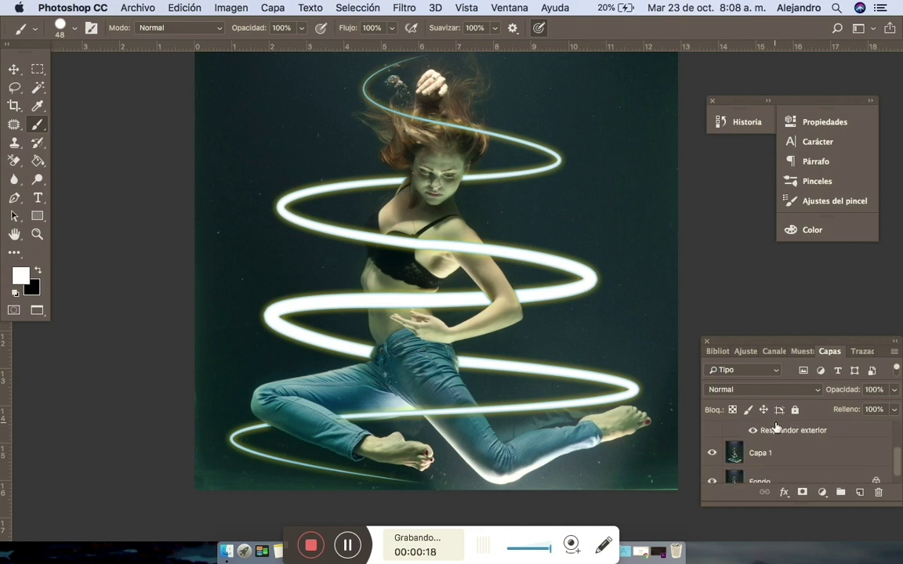
pyautogui.click(766, 449)
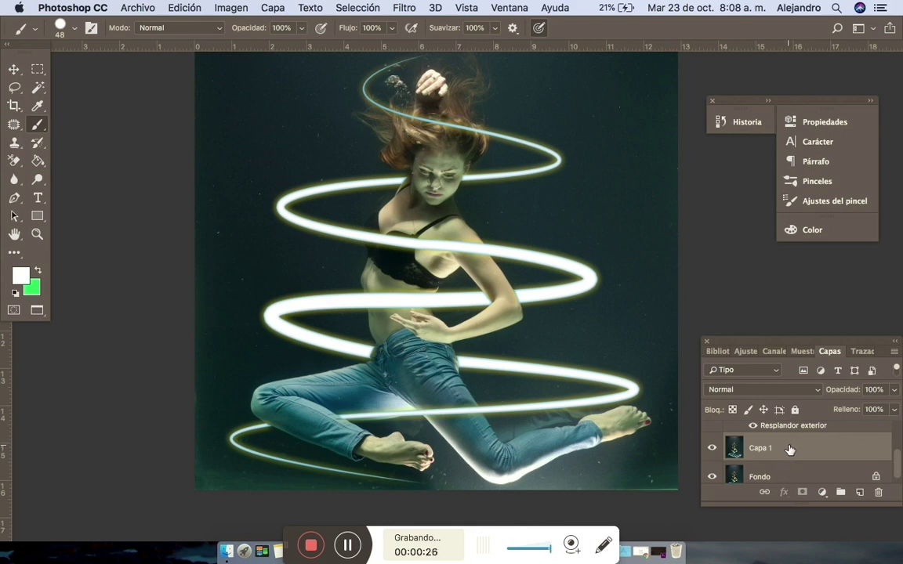
# Step: Merge the selected layers with Capa > Combinar capas
pyautogui.click(274, 8)
pyautogui.press('Escape')
pyautogui.click(273, 9)
pyautogui.scroll(-1, 305, 279)
pyautogui.scroll(-3, 309, 314)
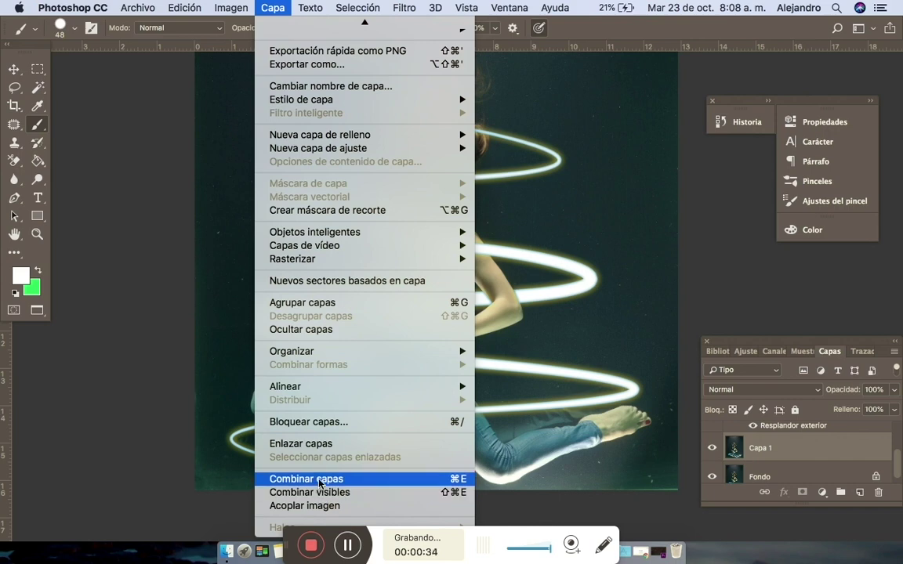
pyautogui.click(319, 480)
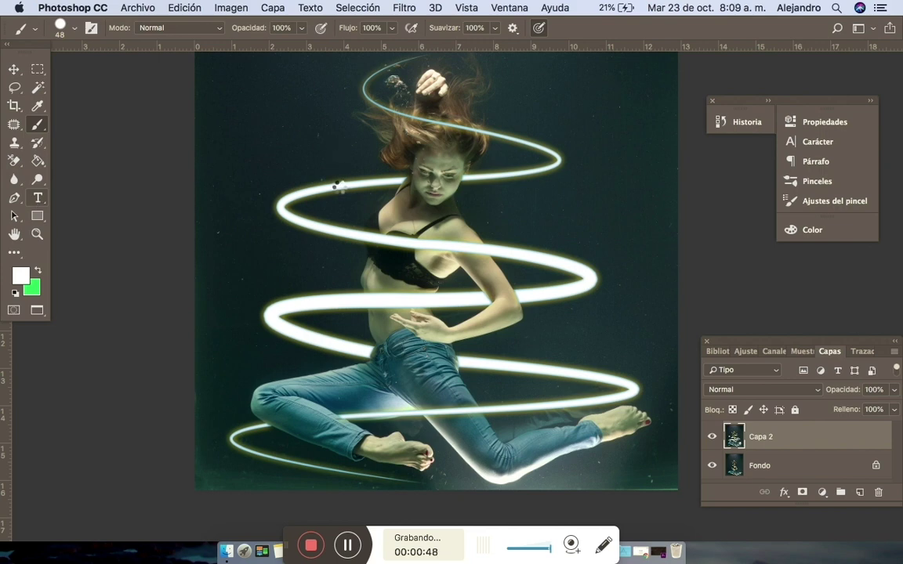
# Step: Add a Bold white 'NEON' text layer above the dancer's head
pyautogui.press('t')
pyautogui.scroll(5, 339, 187)
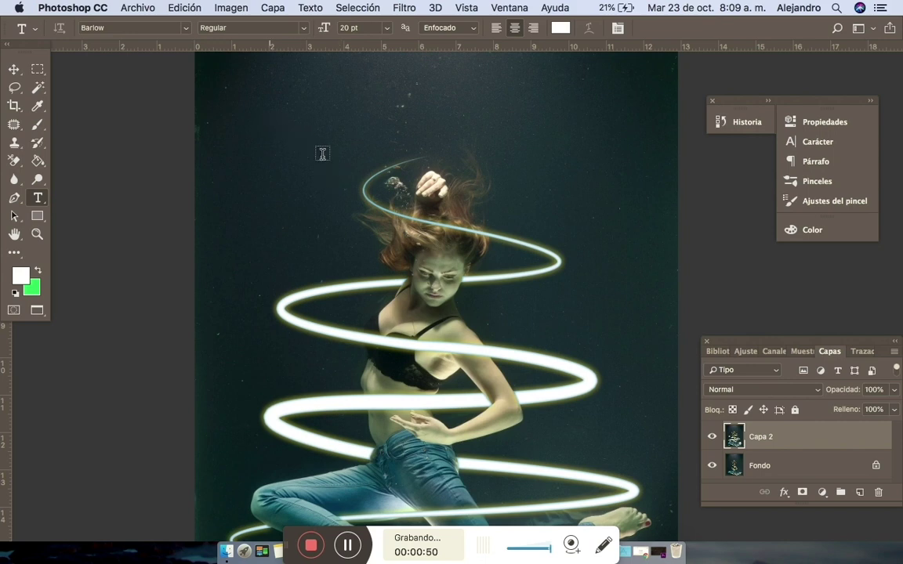
pyautogui.click(338, 163)
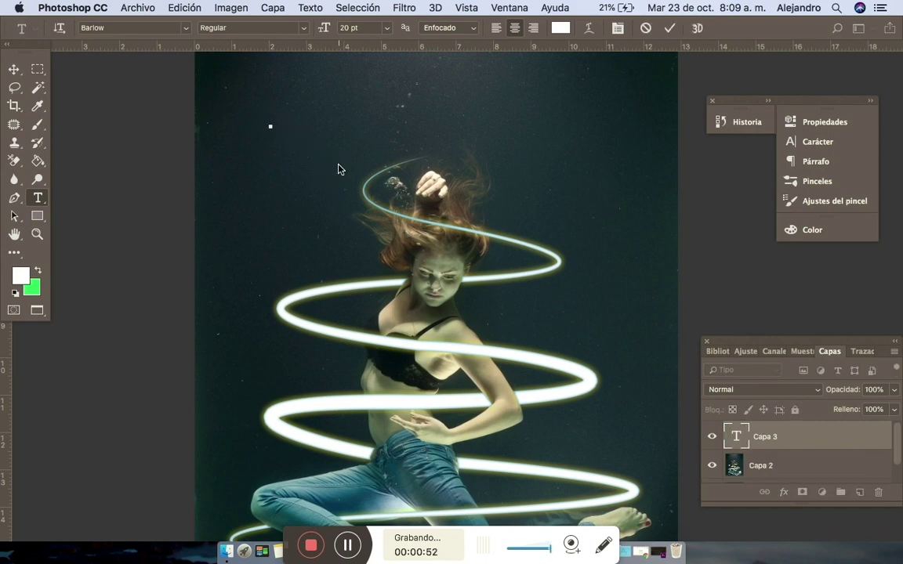
pyautogui.write('NEON')
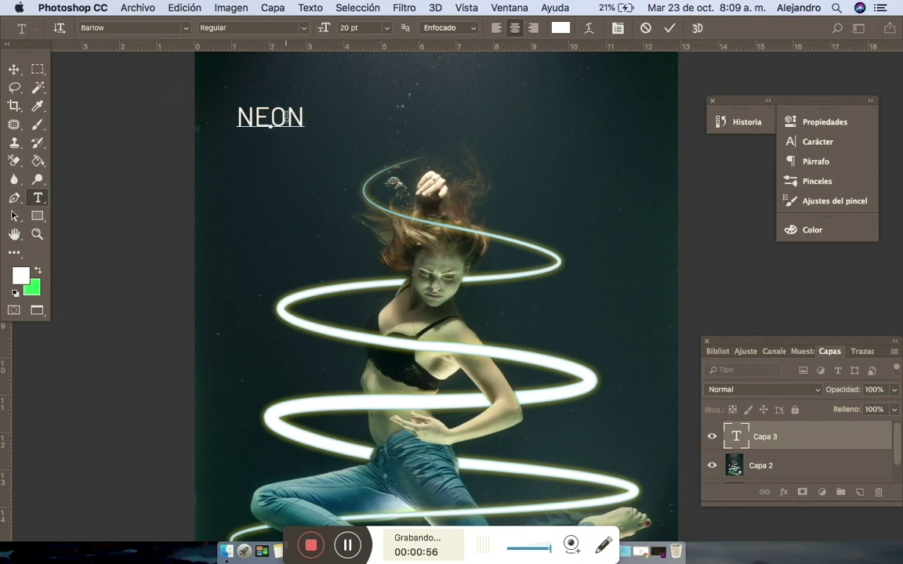
pyautogui.doubleClick(283, 116)
pyautogui.click(276, 29)
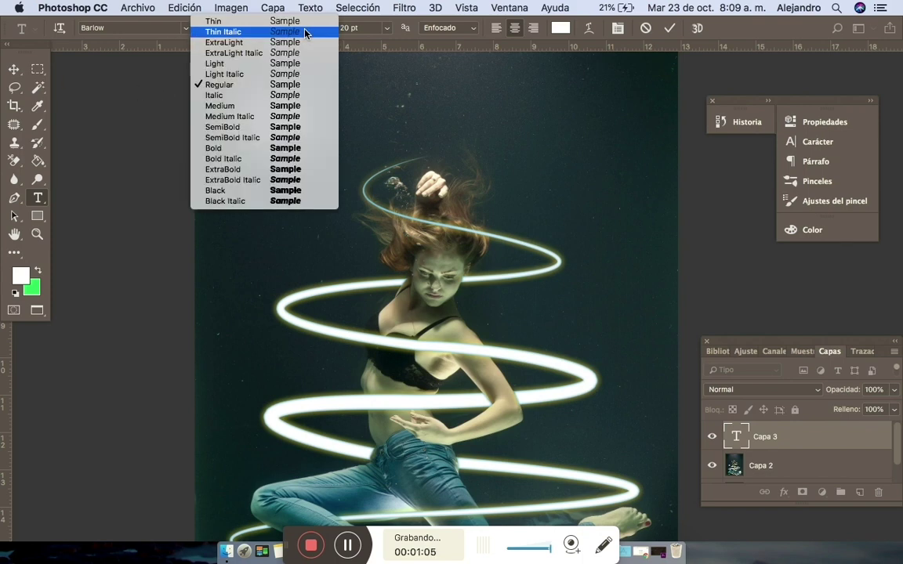
pyautogui.click(228, 148)
pyautogui.click(13, 69)
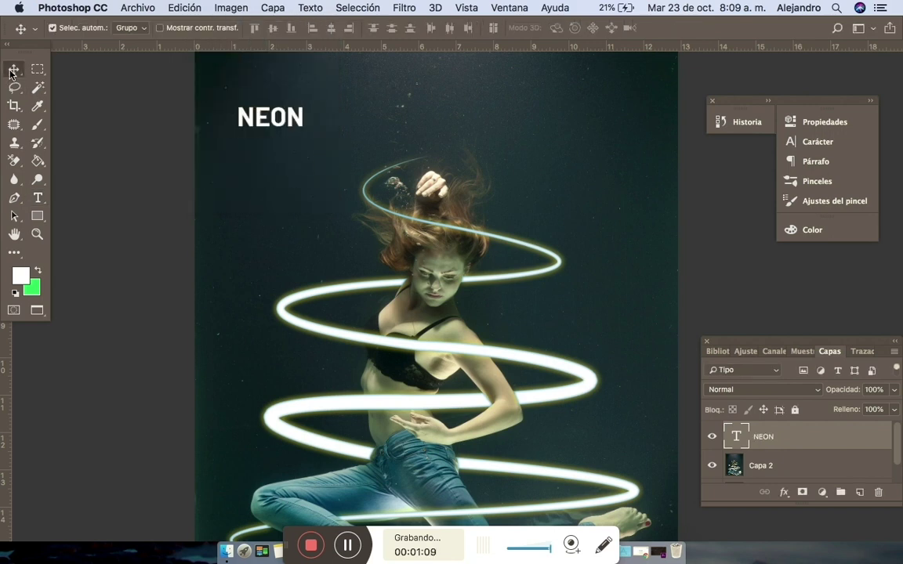
# Step: Free Transform the NEON text to span most of the width and centre it at the top
pyautogui.hotkey('ctrl', 't')
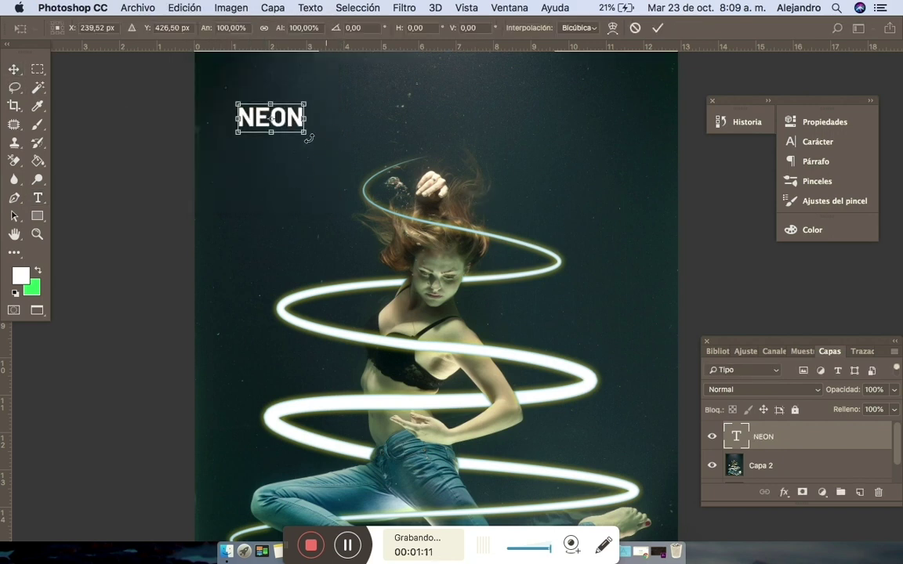
pyautogui.moveTo(305, 132); pyautogui.dragTo(547, 270)
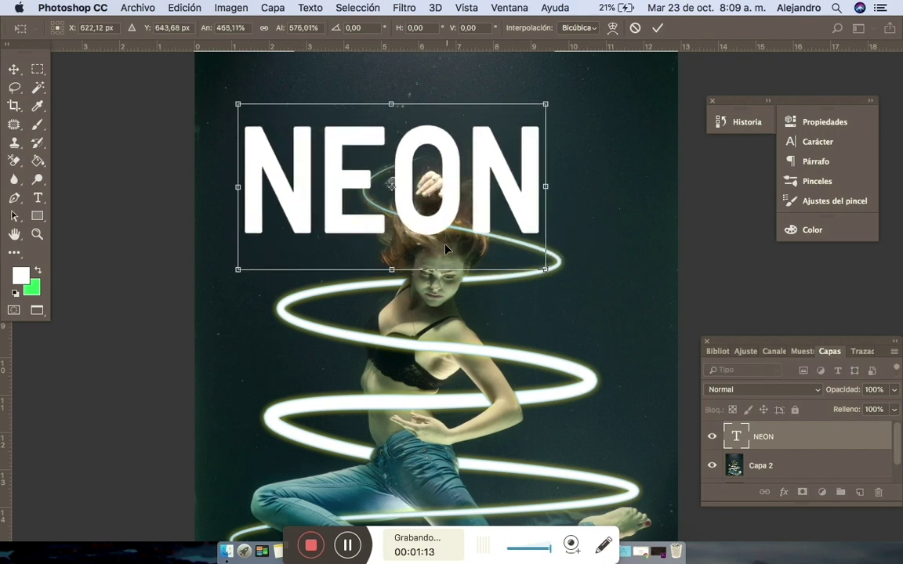
pyautogui.moveTo(428, 230); pyautogui.dragTo(469, 174)
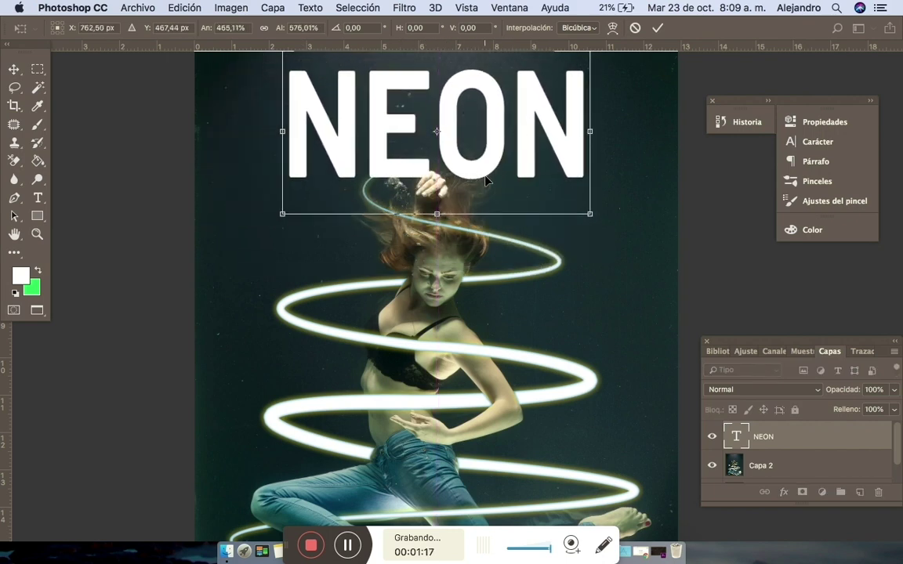
pyautogui.press('Return')
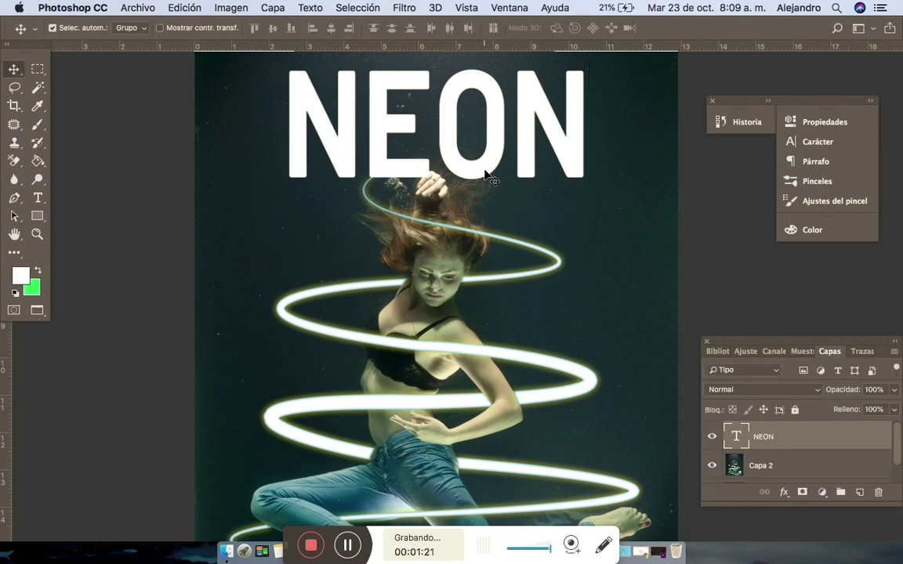
# Step: Give the NEON text a yellow Resplandor exterior outer glow at 35% opacity and 21 px
pyautogui.click(785, 491)
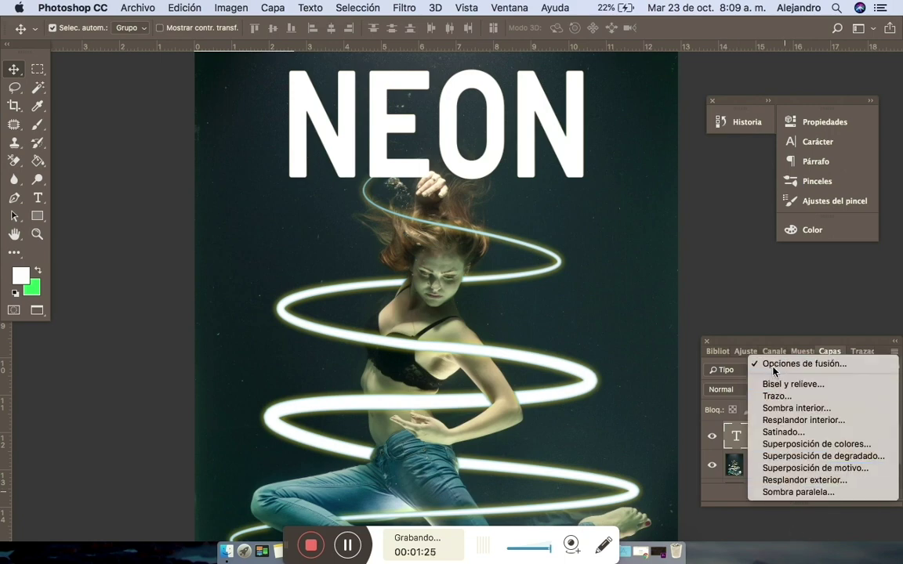
pyautogui.click(805, 479)
pyautogui.moveTo(372, 71); pyautogui.dragTo(377, 264)
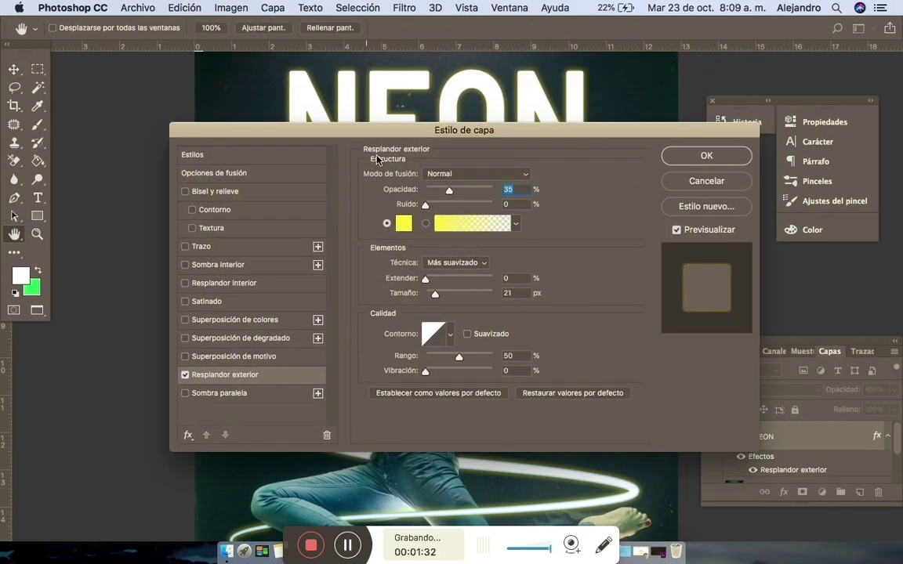
pyautogui.click(674, 287)
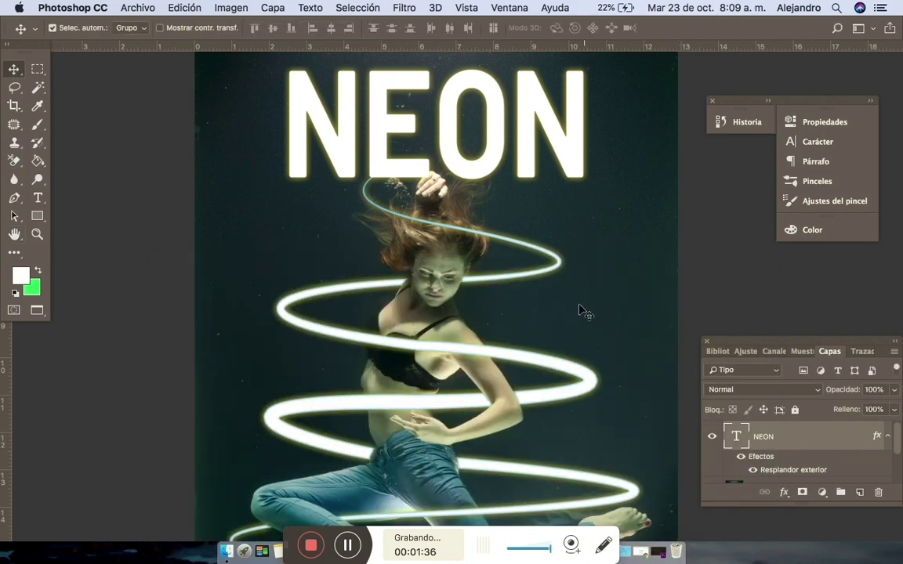
pyautogui.scroll(-3, 576, 310)
pyautogui.scroll(-3, 794, 450)
pyautogui.scroll(3, 794, 448)
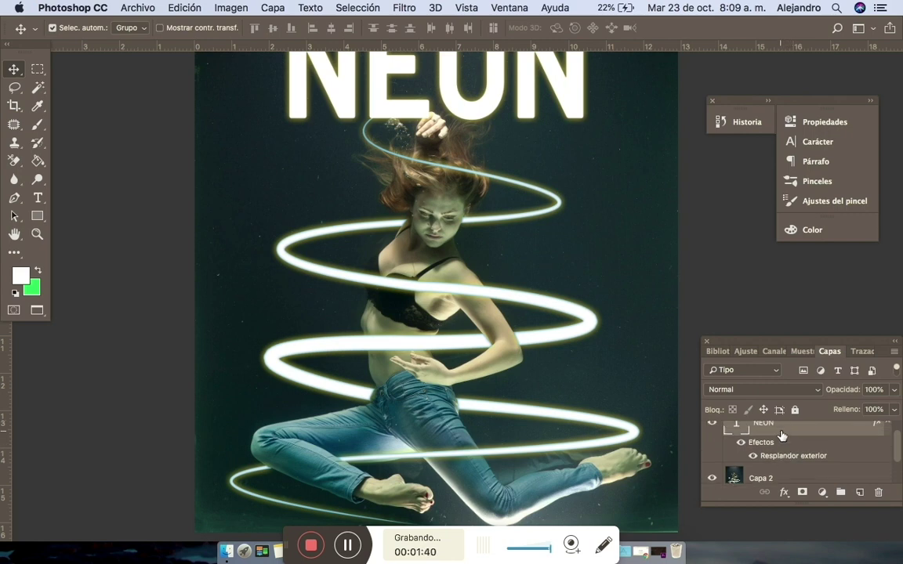
# Step: Select the NEON and Capa 2 layers and merge them with Capa > Combinar capas
pyautogui.click(761, 478)
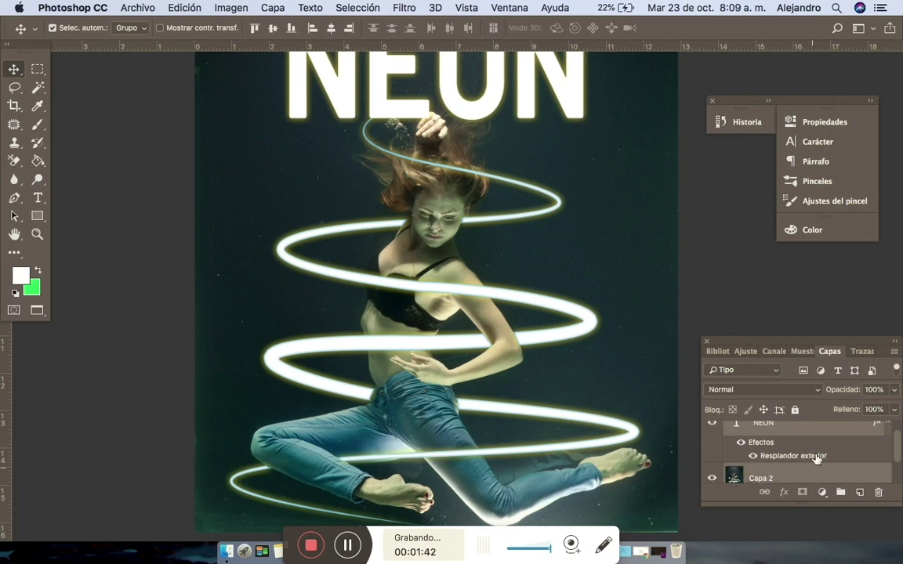
pyautogui.click(270, 10)
pyautogui.scroll(-2, 283, 383)
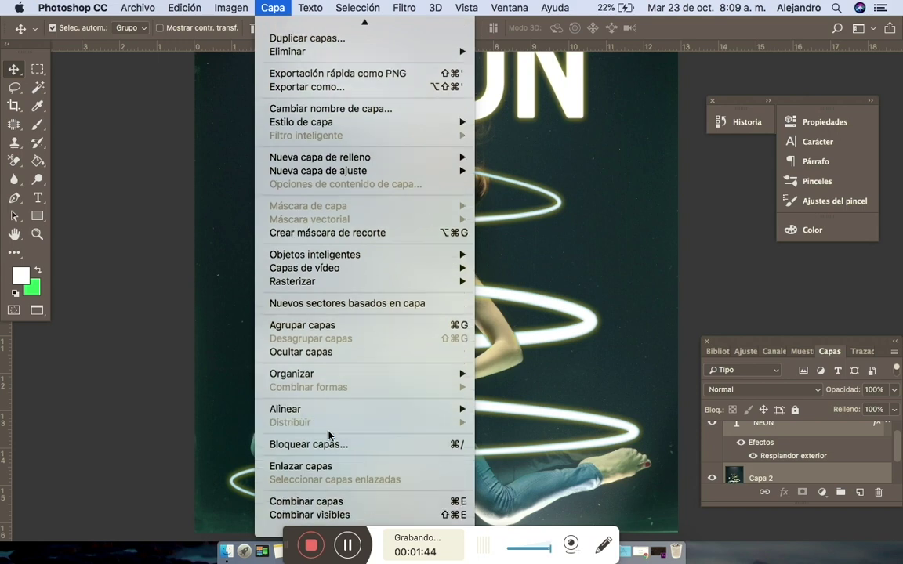
pyautogui.click(313, 479)
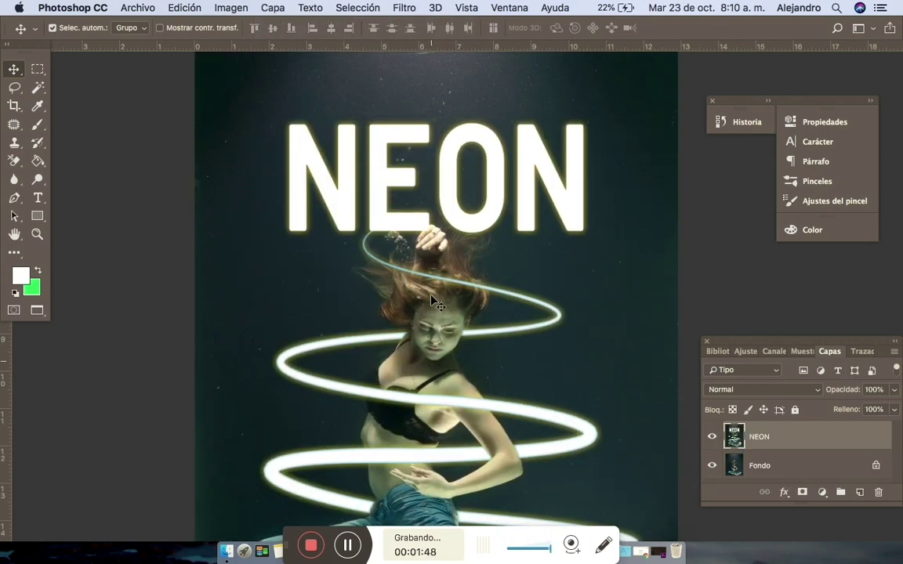